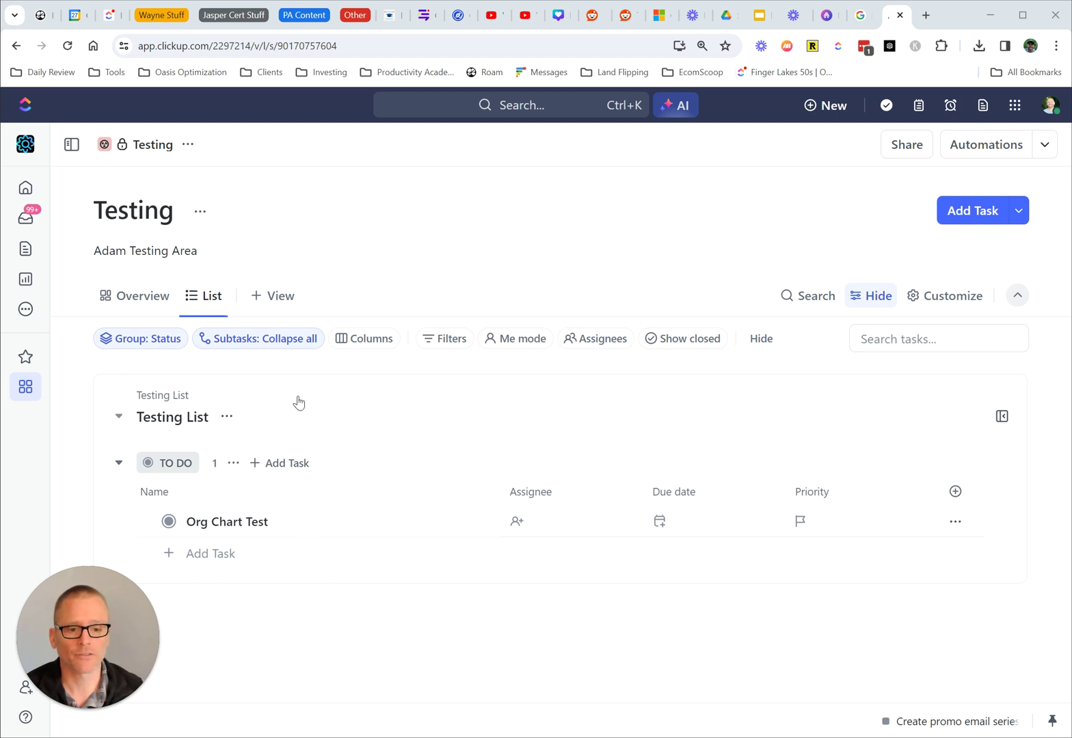
- Add a Whiteboard view to the Testing list and start it blank, without a template
{"action": "left_click", "coordinate": [279, 305]}
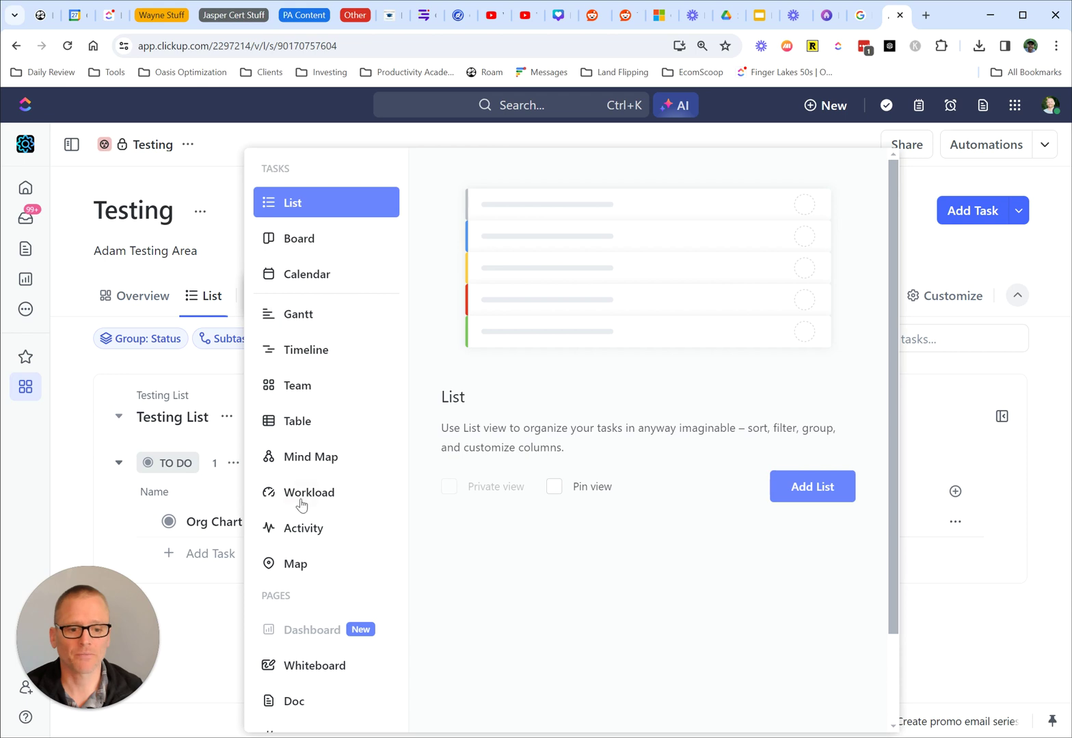
{"action": "left_click", "coordinate": [323, 673]}
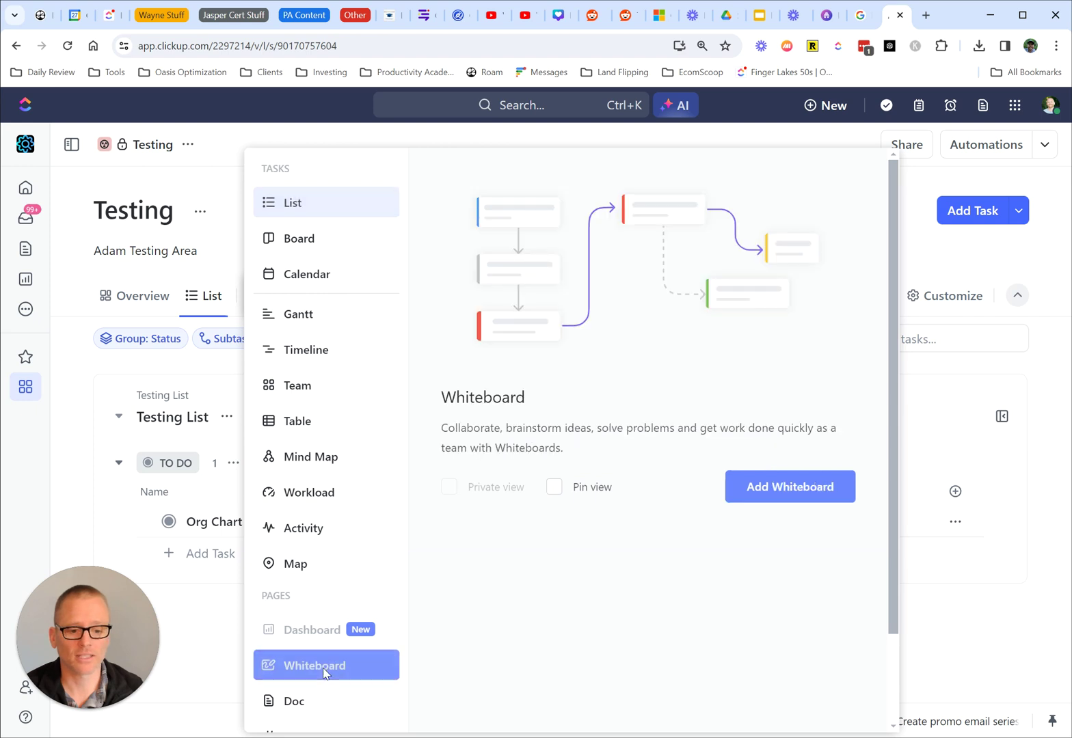
{"action": "left_click", "coordinate": [771, 500]}
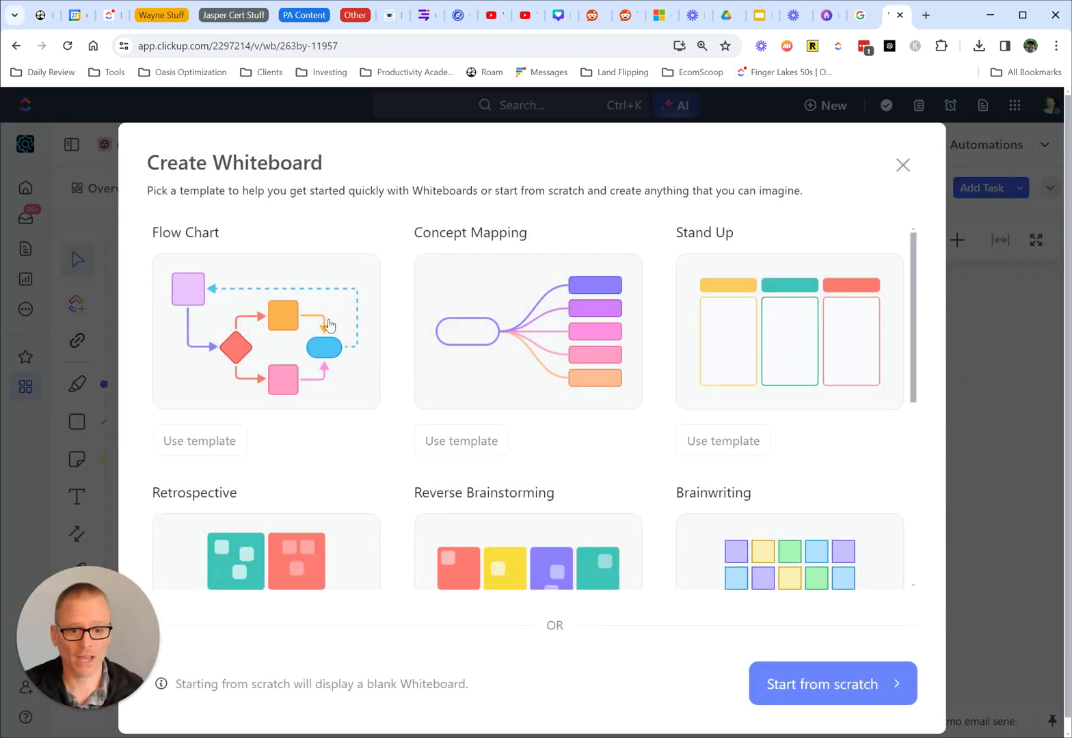
{"action": "scroll", "coordinate": [617, 373], "scroll_direction": "down", "scroll_amount": 5}
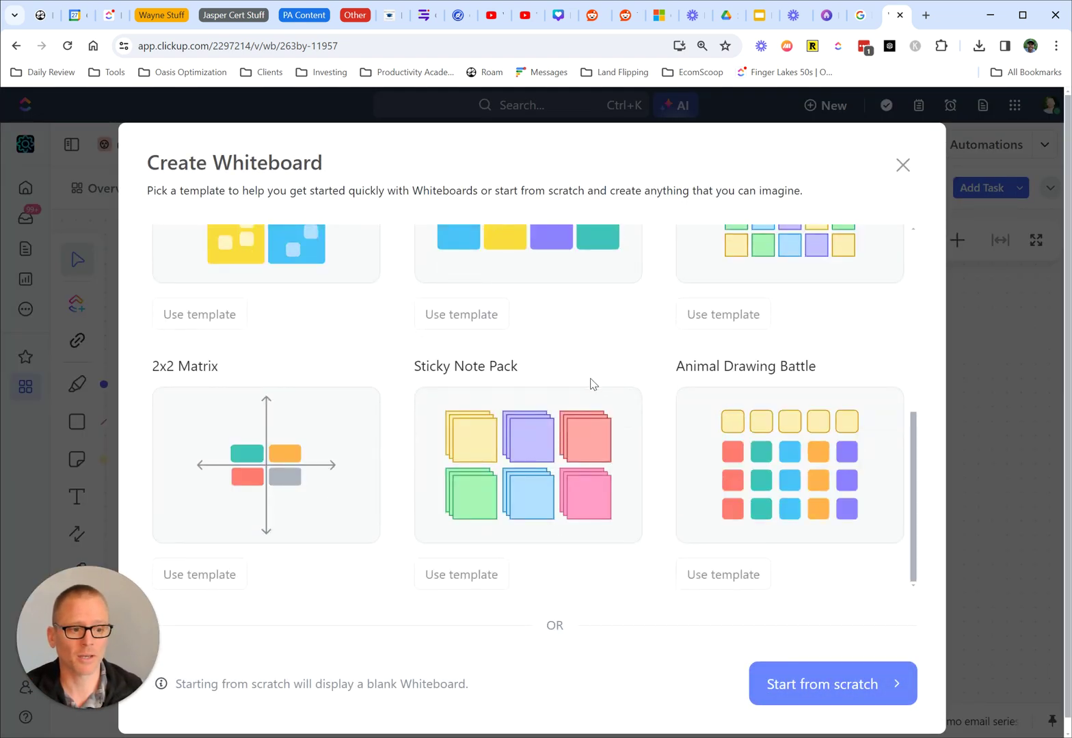
{"action": "scroll", "coordinate": [557, 390], "scroll_direction": "up", "scroll_amount": 1}
{"action": "scroll", "coordinate": [555, 395], "scroll_direction": "down", "scroll_amount": 1}
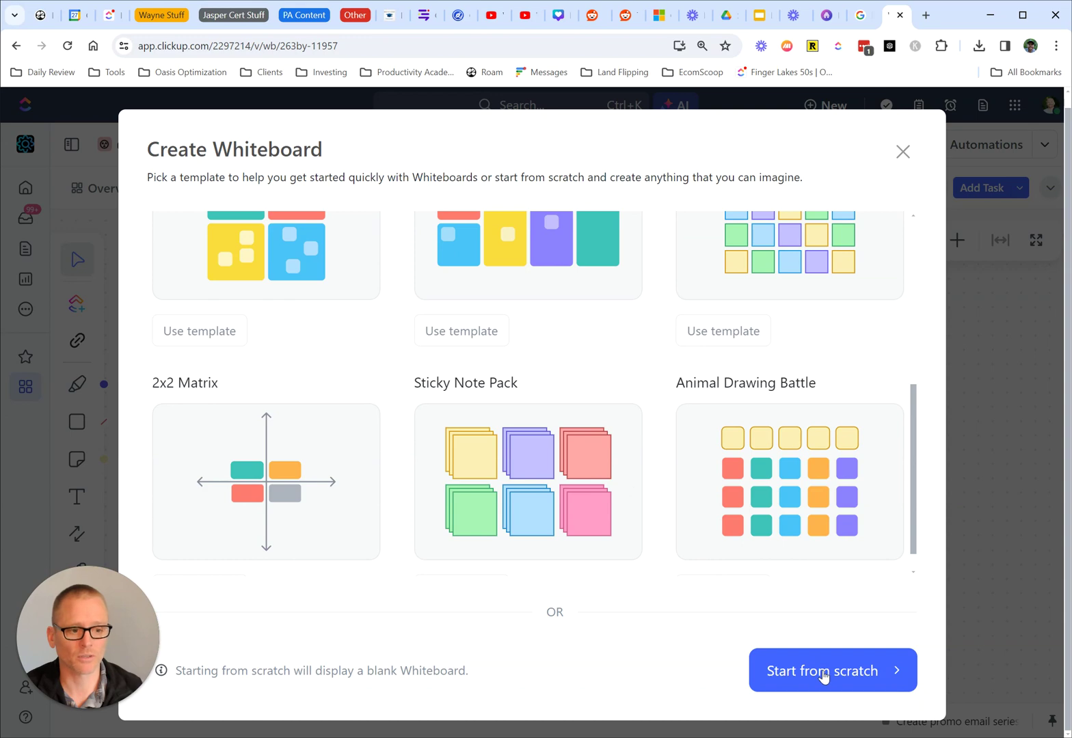
{"action": "scroll", "coordinate": [680, 531], "scroll_direction": "up", "scroll_amount": 5}
{"action": "scroll", "coordinate": [679, 531], "scroll_direction": "down", "scroll_amount": 5}
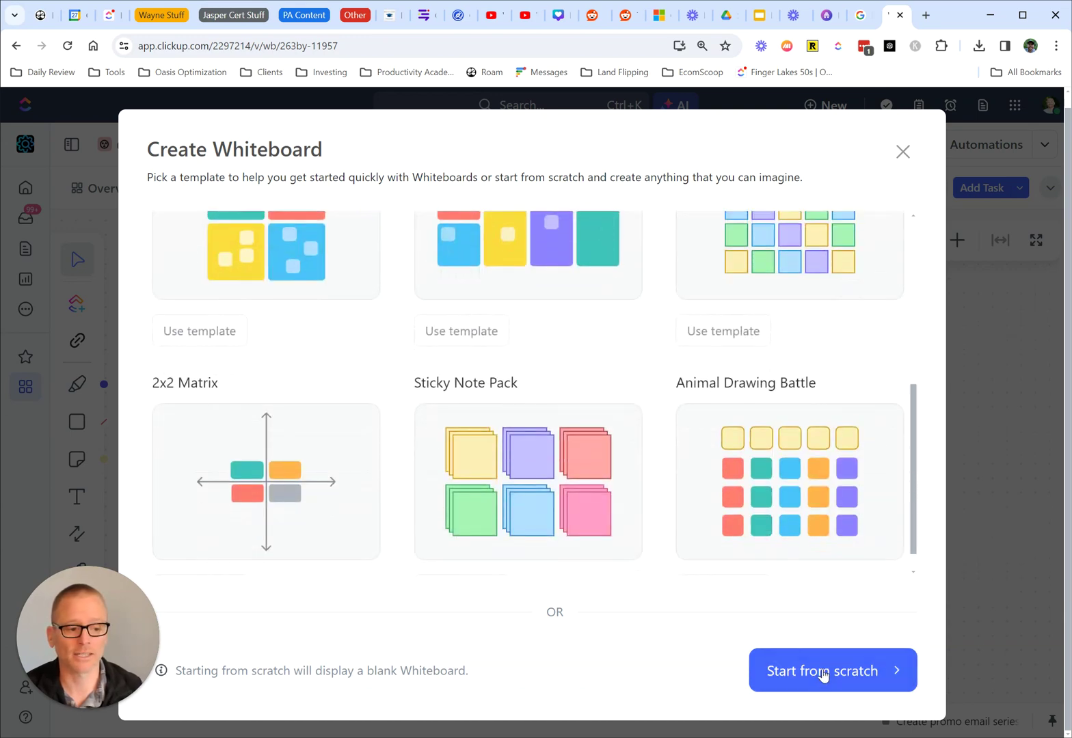
{"action": "left_click", "coordinate": [823, 673]}
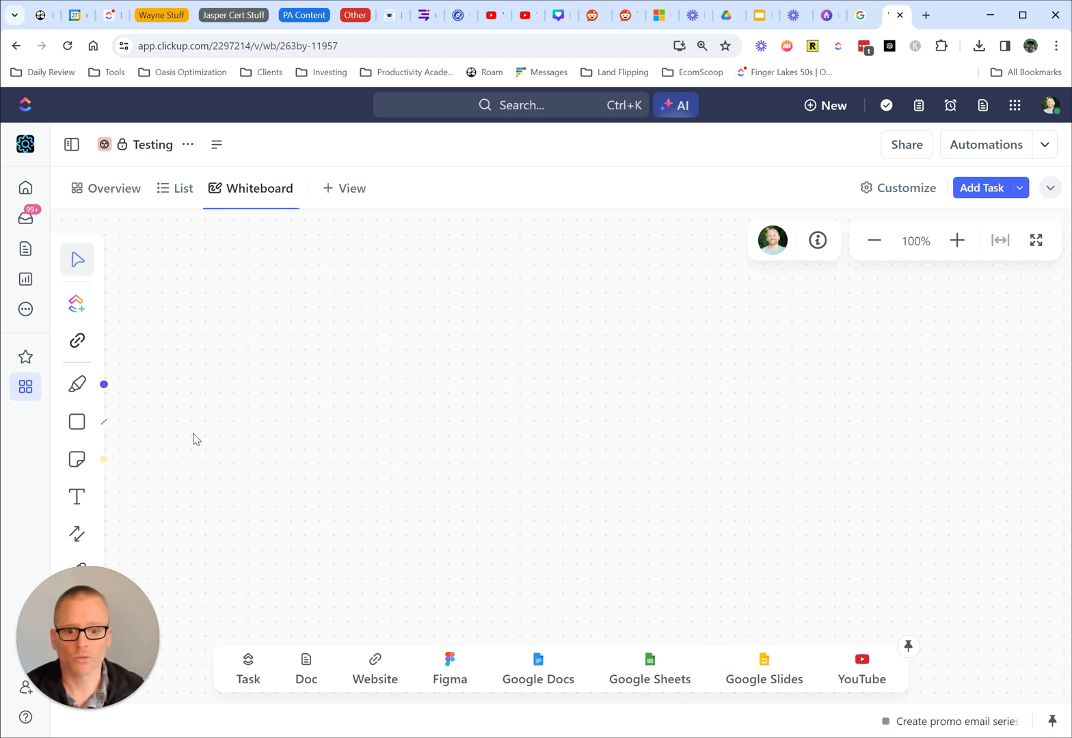
- Place a rectangle on the canvas and label it with a person's name
{"action": "left_click", "coordinate": [77, 425]}
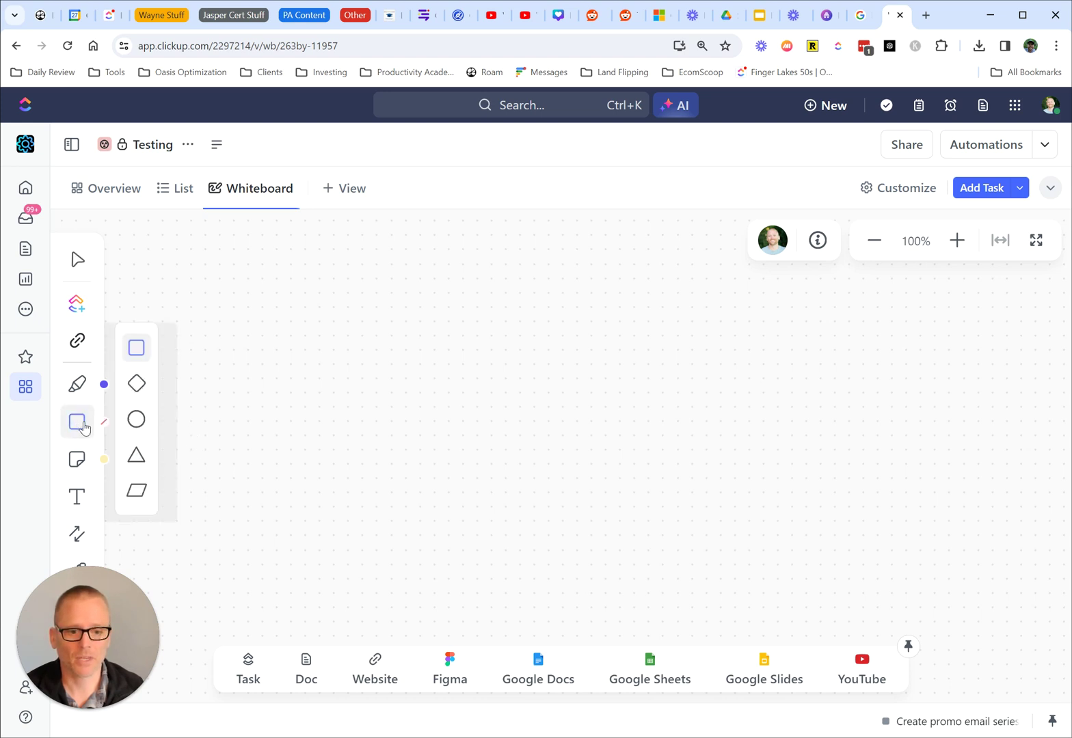
{"action": "left_click", "coordinate": [422, 323]}
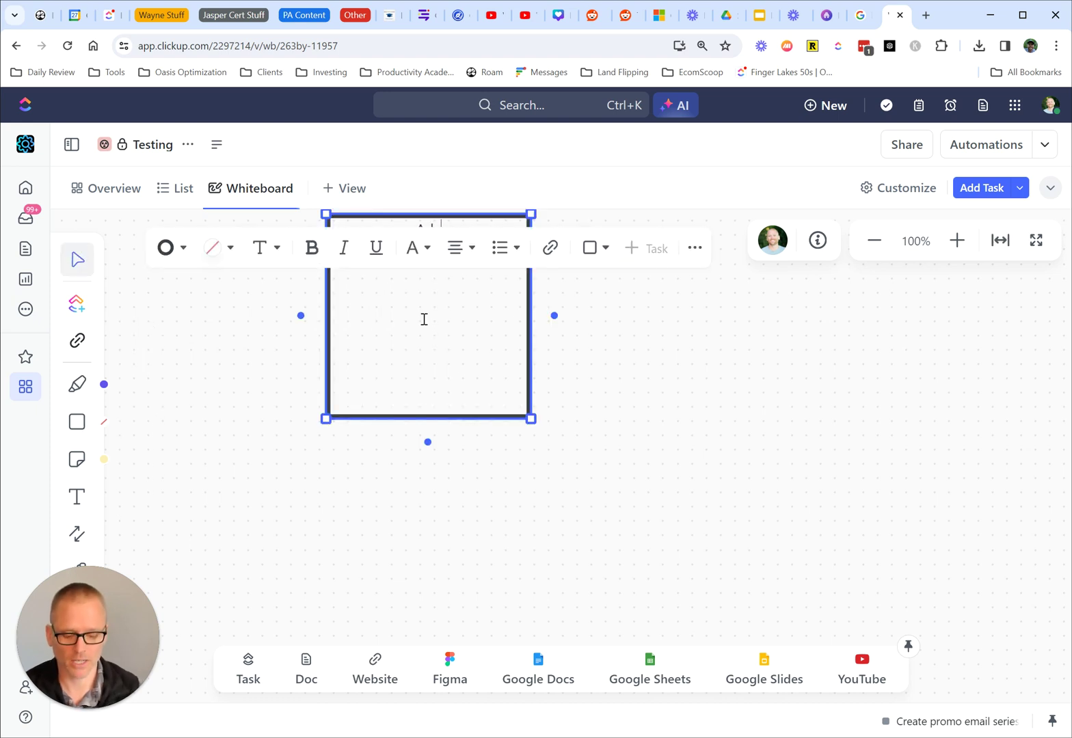
{"action": "key", "text": "Return"}
{"action": "left_click", "coordinate": [621, 388]}
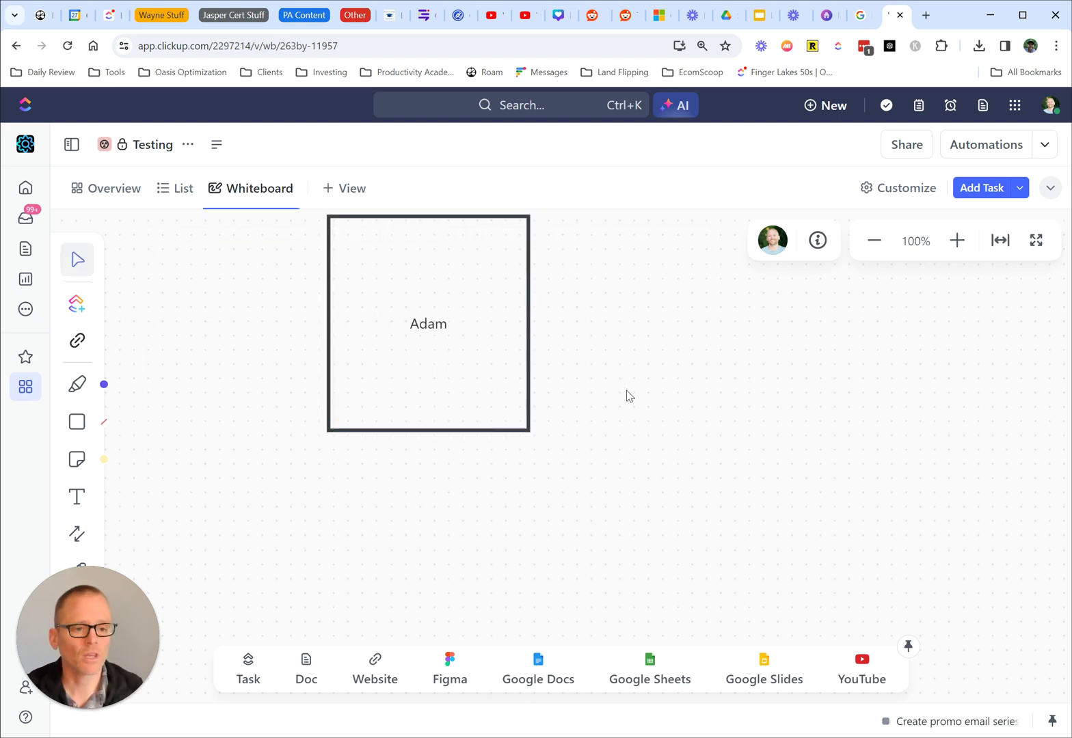
- Shorten the name box into a wide rectangle and shift it slightly right and down
{"action": "left_click", "coordinate": [487, 401]}
{"action": "left_click_drag", "start_coordinate": [531, 432], "coordinate": [536, 280]}
{"action": "left_click", "coordinate": [661, 333]}
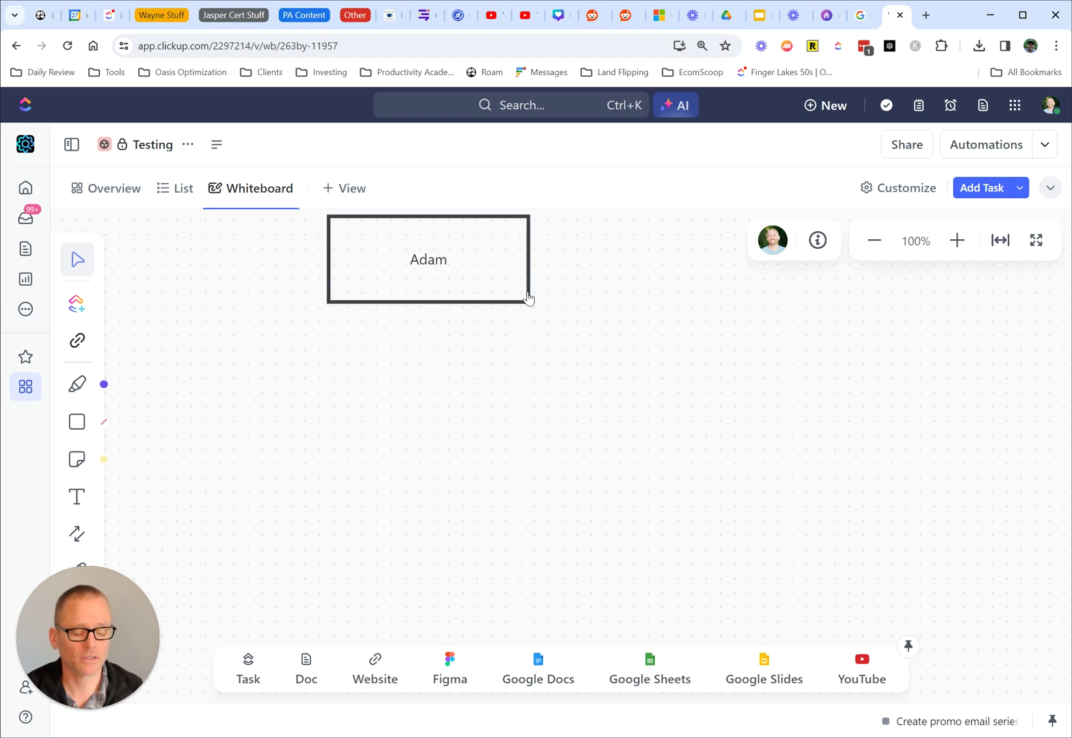
{"action": "left_click_drag", "start_coordinate": [502, 277], "coordinate": [543, 298]}
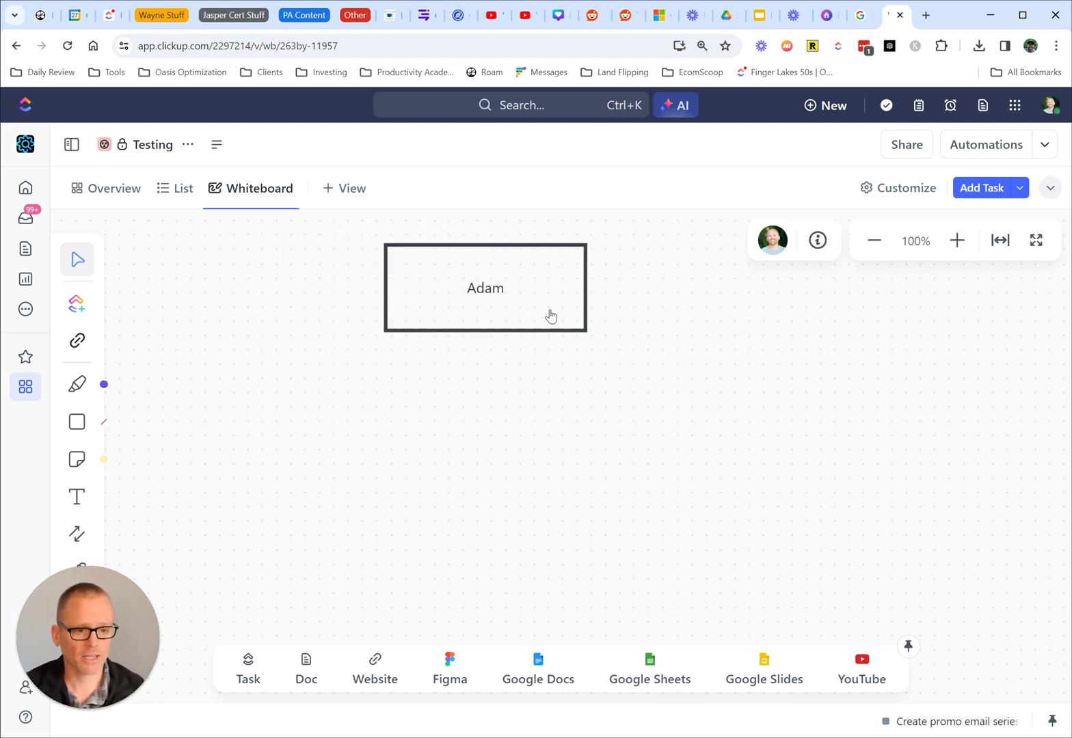
{"action": "left_click", "coordinate": [549, 315]}
- Duplicate the name box twice and align the copies side by side below the original
{"action": "key", "text": "ctrl+d"}
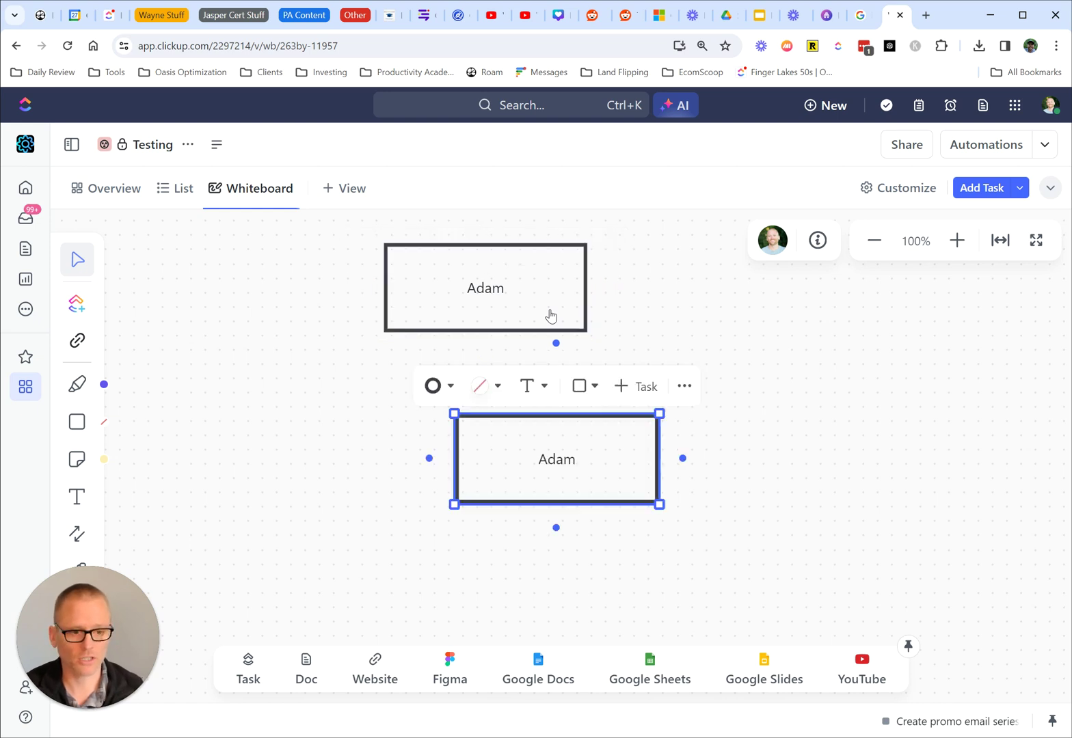
{"action": "left_click_drag", "start_coordinate": [568, 440], "coordinate": [355, 447]}
{"action": "right_click", "coordinate": [552, 311]}
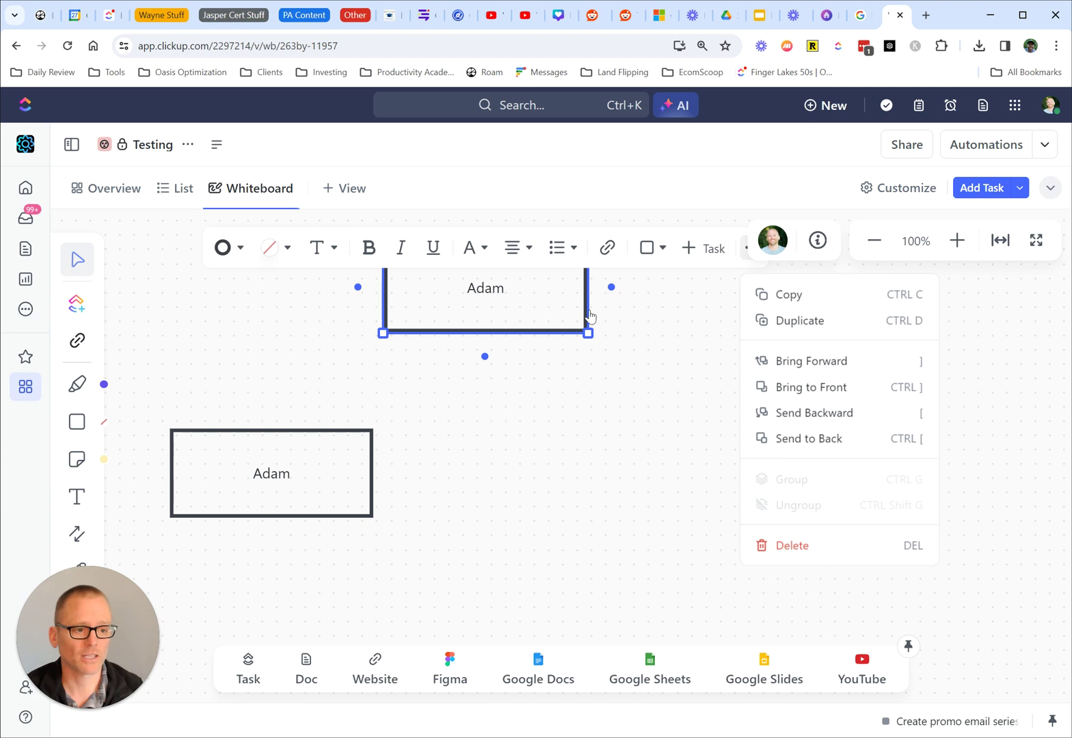
{"action": "left_click", "coordinate": [796, 320]}
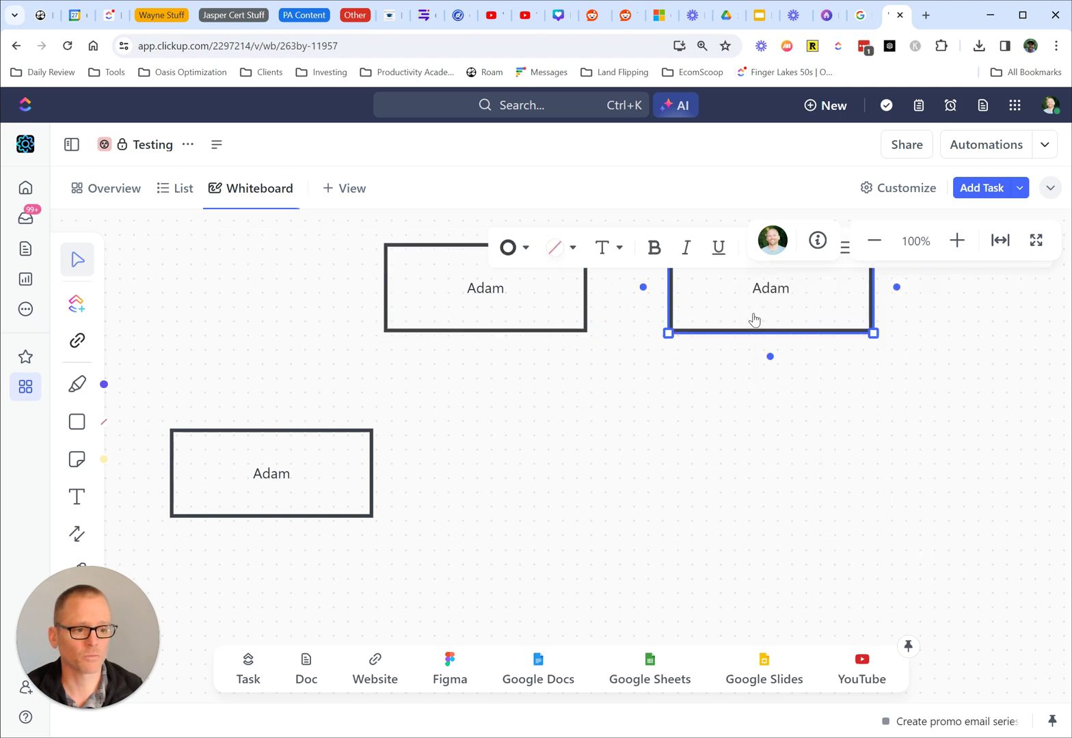
{"action": "left_click_drag", "start_coordinate": [753, 317], "coordinate": [686, 467]}
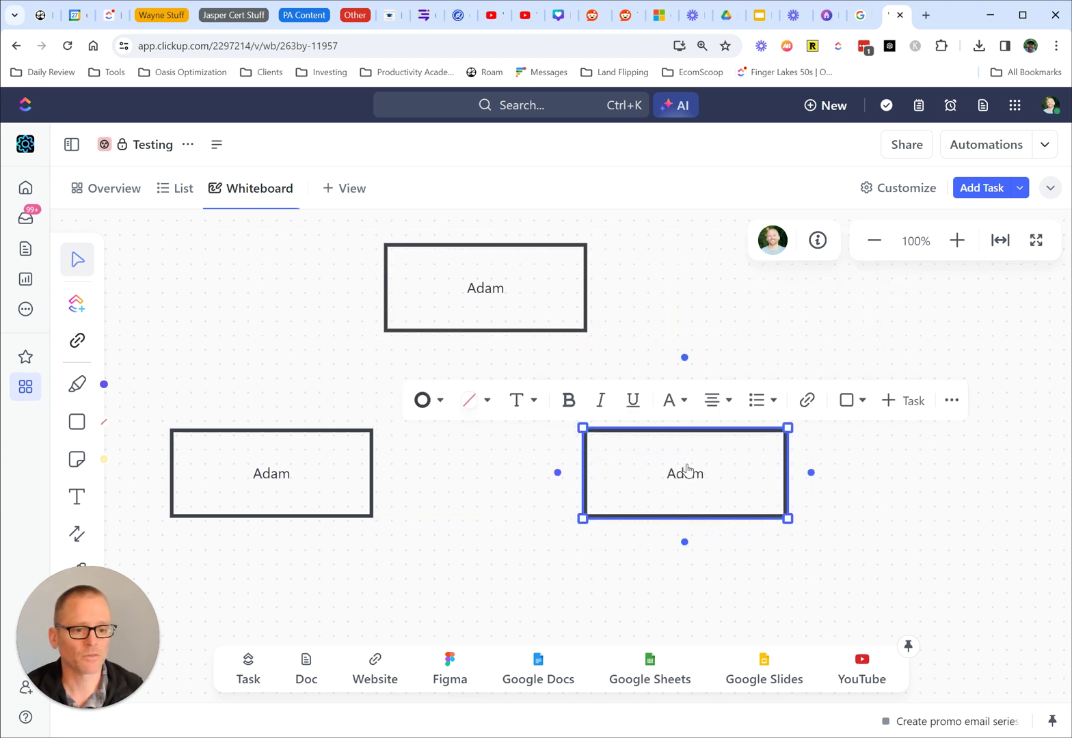
{"action": "left_click", "coordinate": [859, 458]}
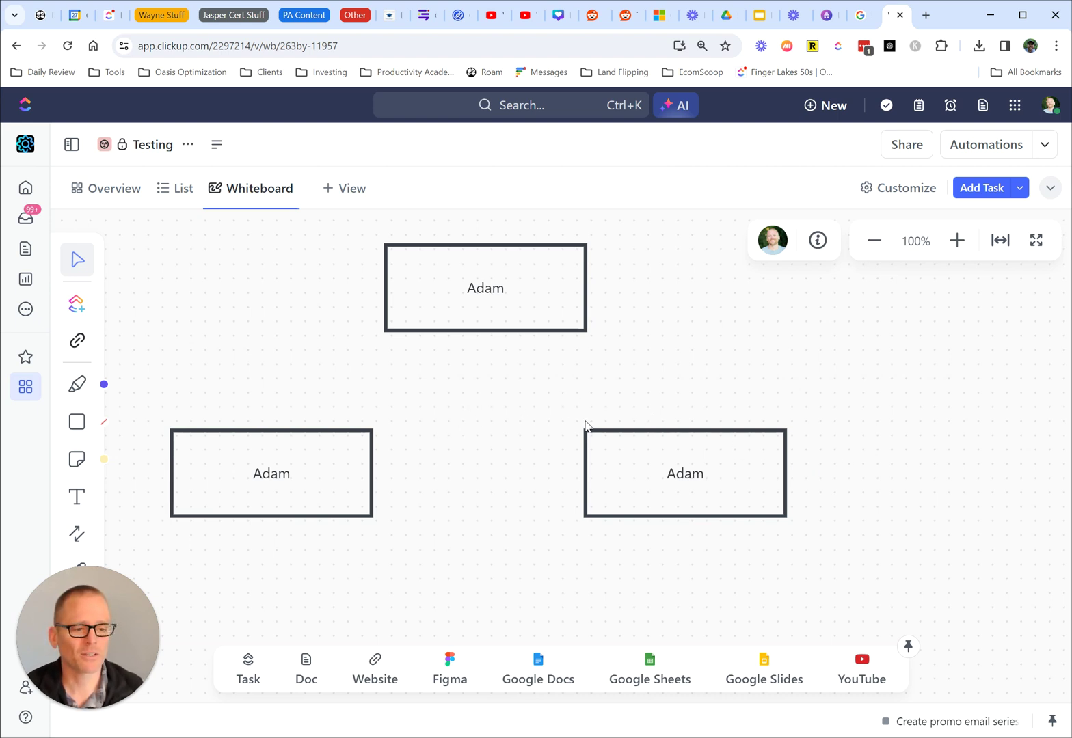
{"action": "mouse_move", "coordinate": [610, 446]}
{"action": "left_mouse_down"}
{"action": "mouse_move", "coordinate": [624, 446]}
{"action": "mouse_move", "coordinate": [613, 447]}
{"action": "left_mouse_up"}
{"action": "left_click_drag", "start_coordinate": [351, 446], "coordinate": [363, 453]}
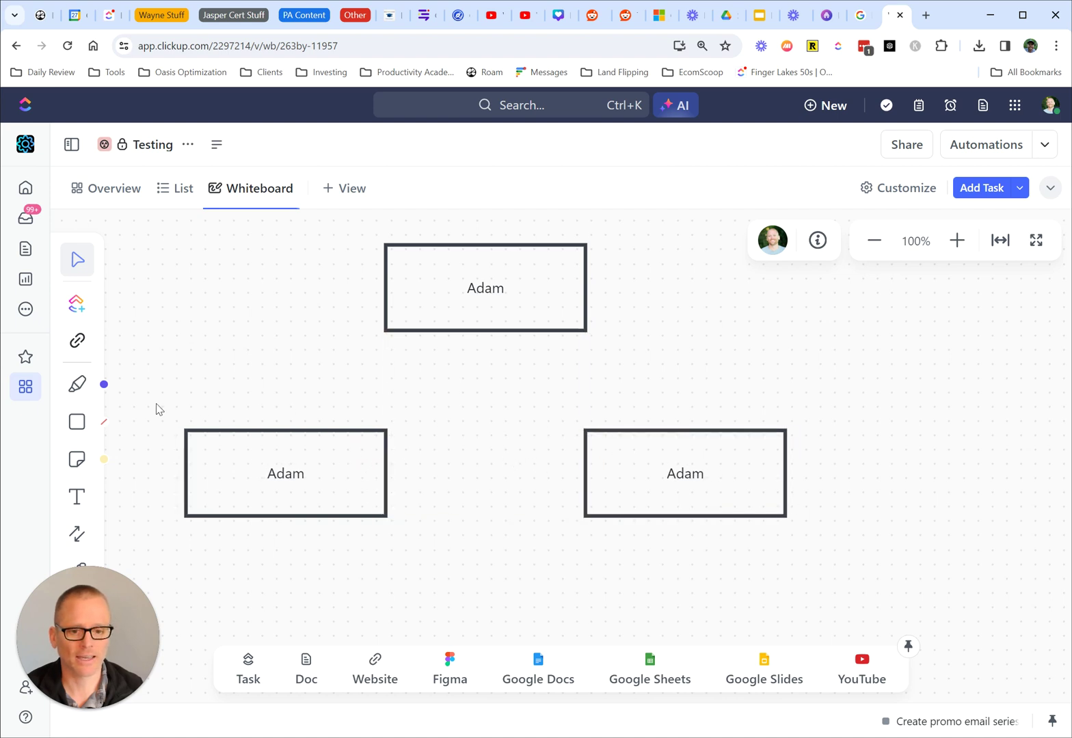
- Draw connector arrows from the top box to the right and left lower boxes
{"action": "left_click", "coordinate": [77, 535]}
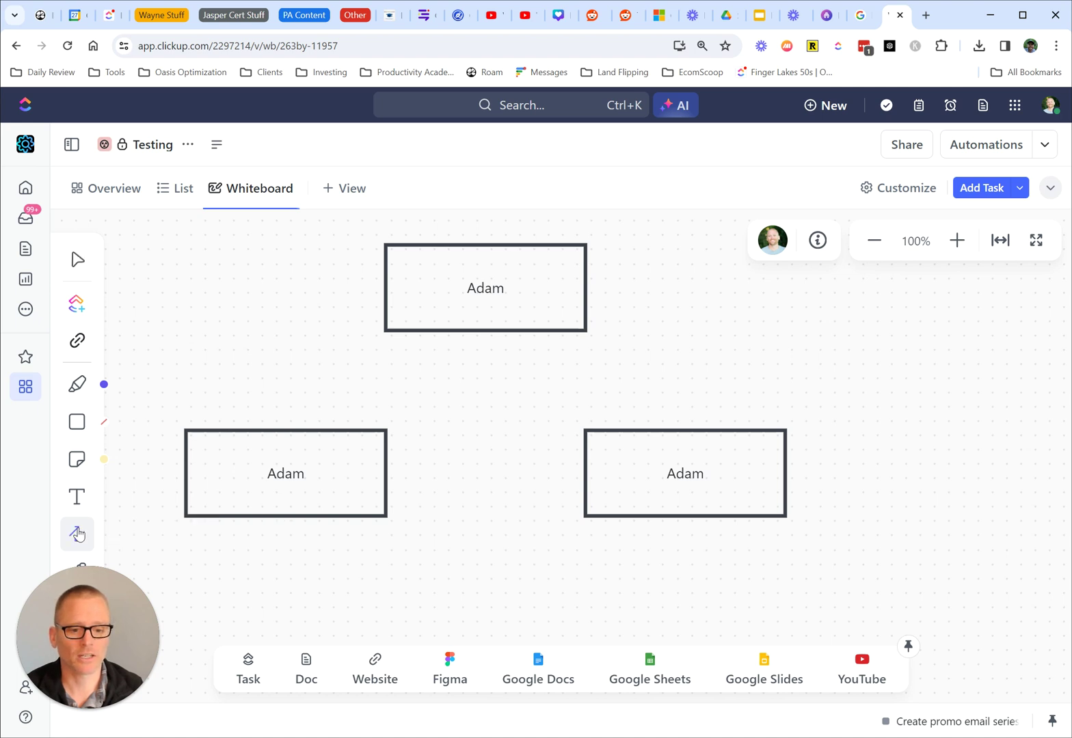
{"action": "left_click_drag", "start_coordinate": [485, 330], "coordinate": [582, 473]}
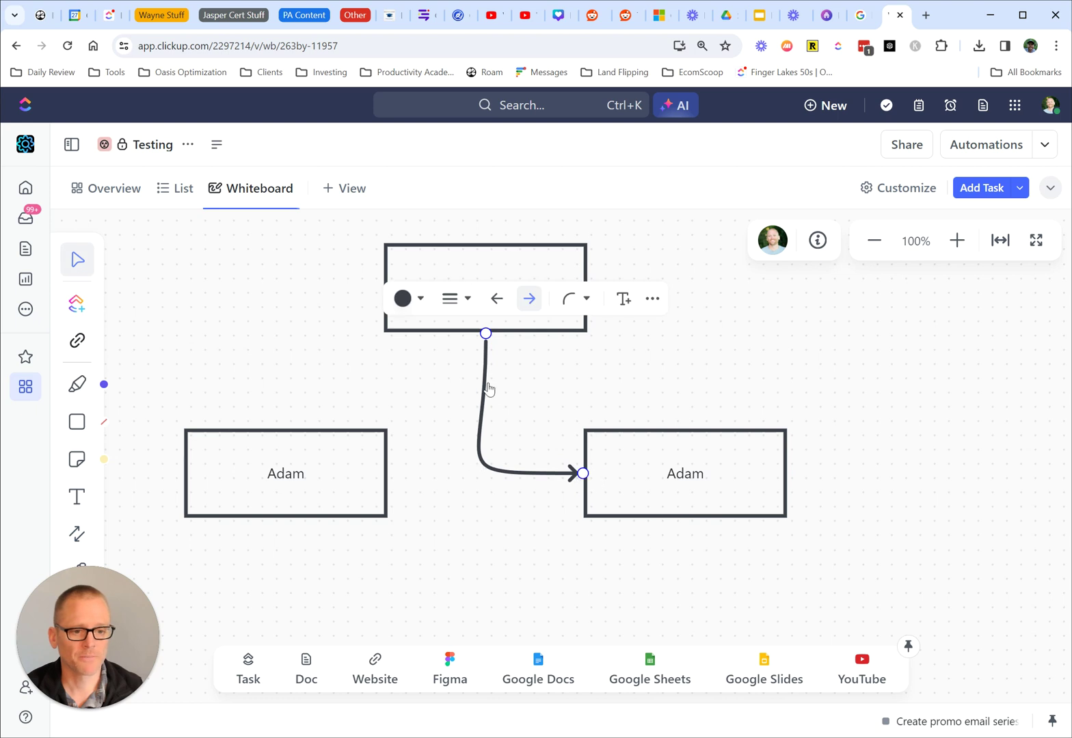
{"action": "left_click", "coordinate": [78, 534]}
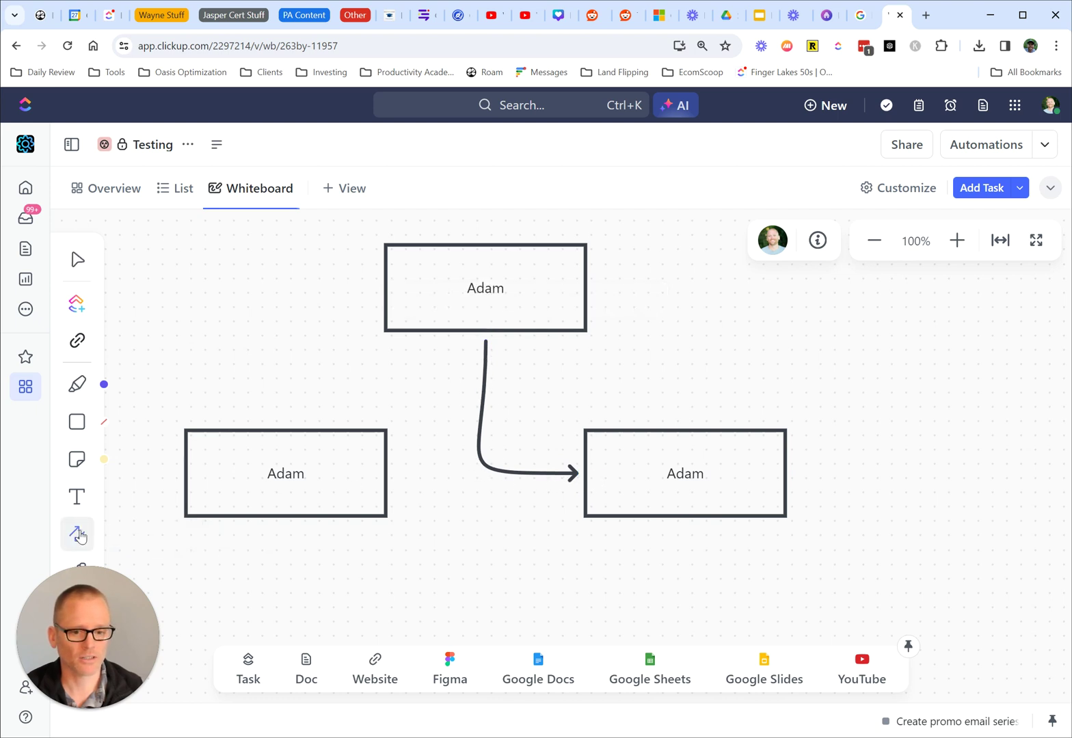
{"action": "left_click_drag", "start_coordinate": [486, 333], "coordinate": [388, 473]}
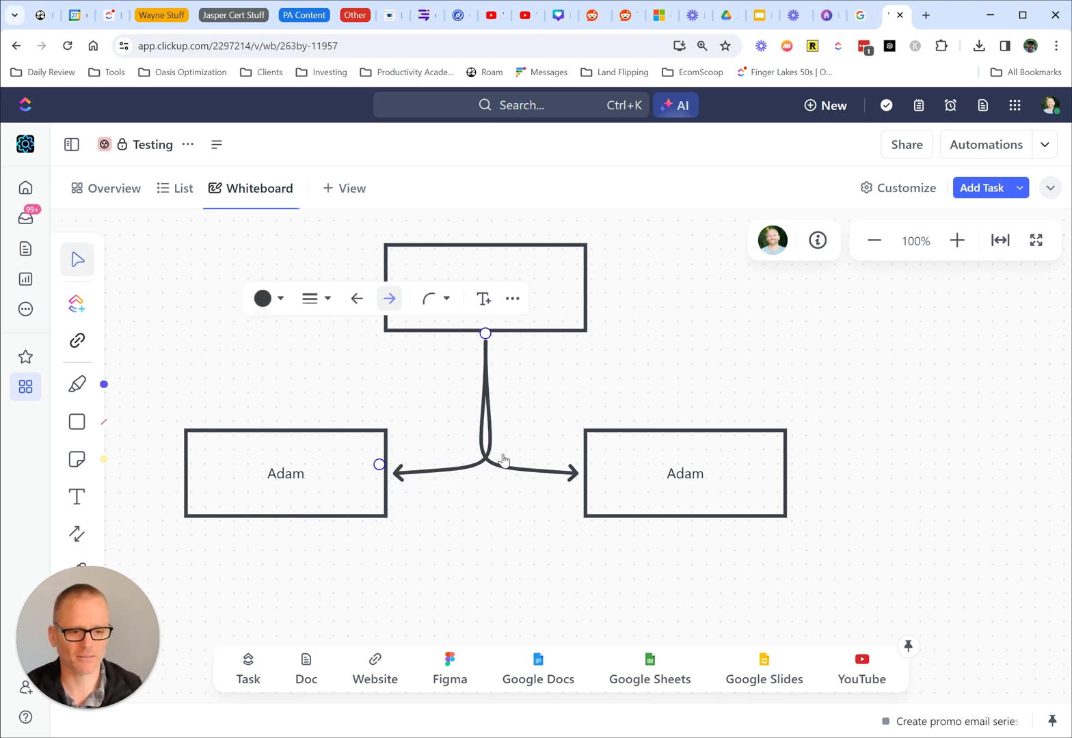
- Make both connector arrows straight lines and raise the right box slightly
{"action": "left_click", "coordinate": [443, 299]}
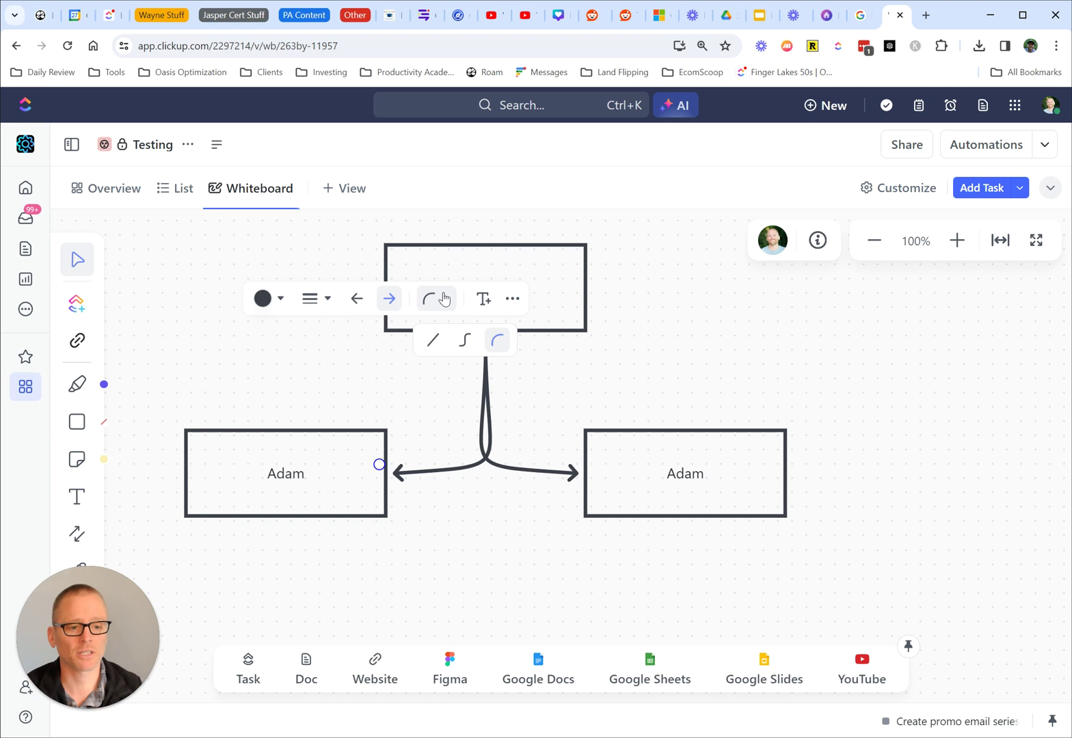
{"action": "left_click", "coordinate": [464, 344]}
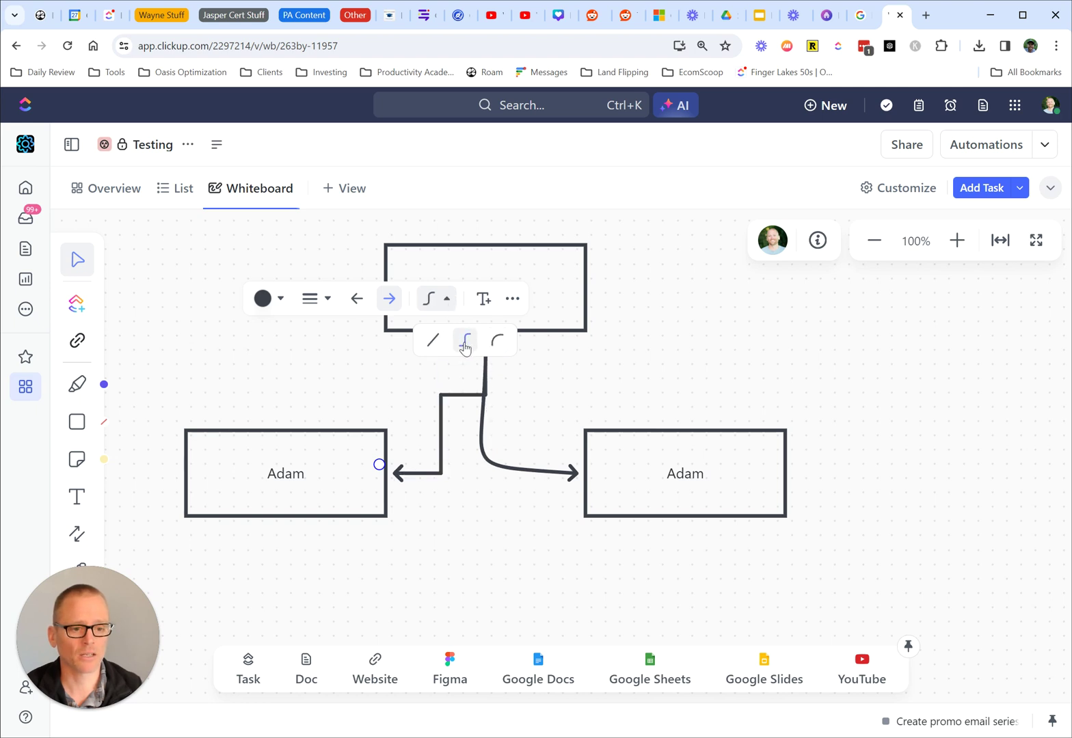
{"action": "left_click", "coordinate": [442, 299]}
{"action": "left_click", "coordinate": [437, 305]}
{"action": "left_click", "coordinate": [434, 340]}
{"action": "left_click", "coordinate": [488, 465]}
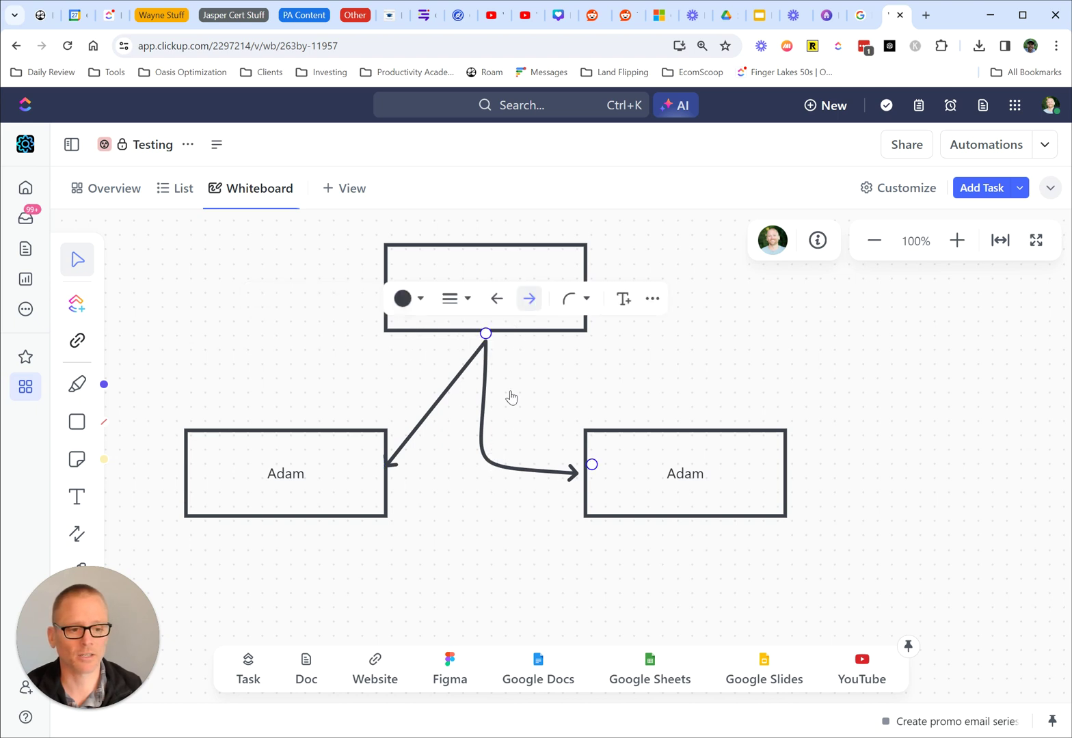
{"action": "left_click", "coordinate": [569, 300]}
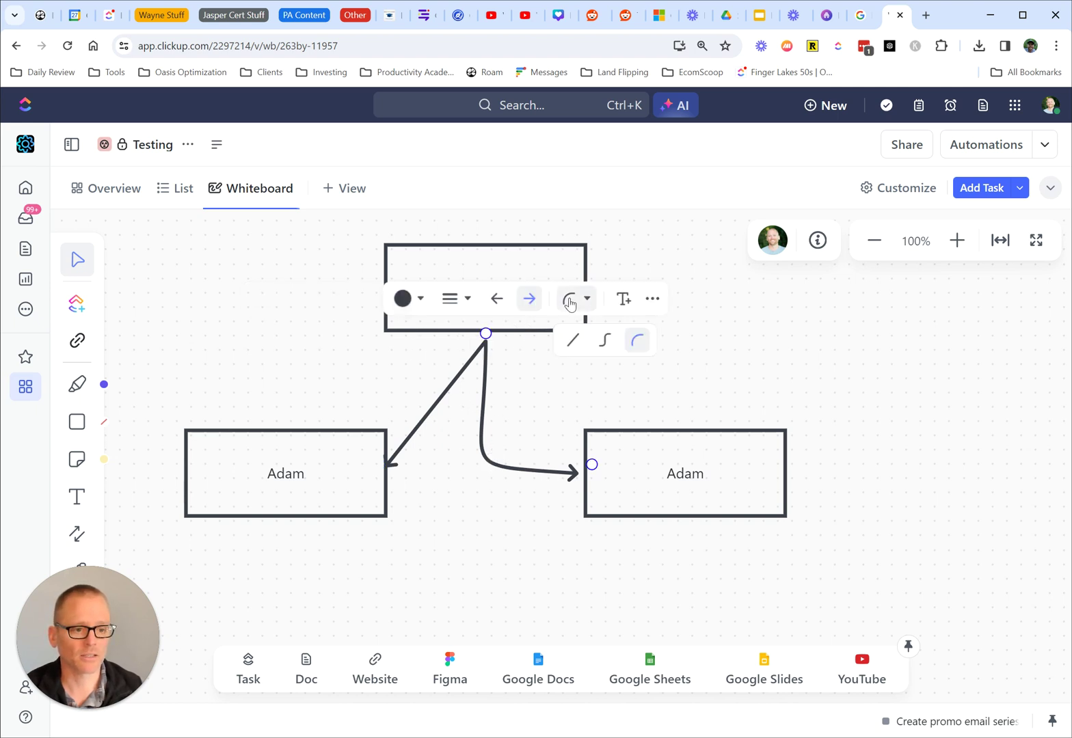
{"action": "left_click", "coordinate": [573, 344]}
{"action": "left_click_drag", "start_coordinate": [670, 454], "coordinate": [723, 414]}
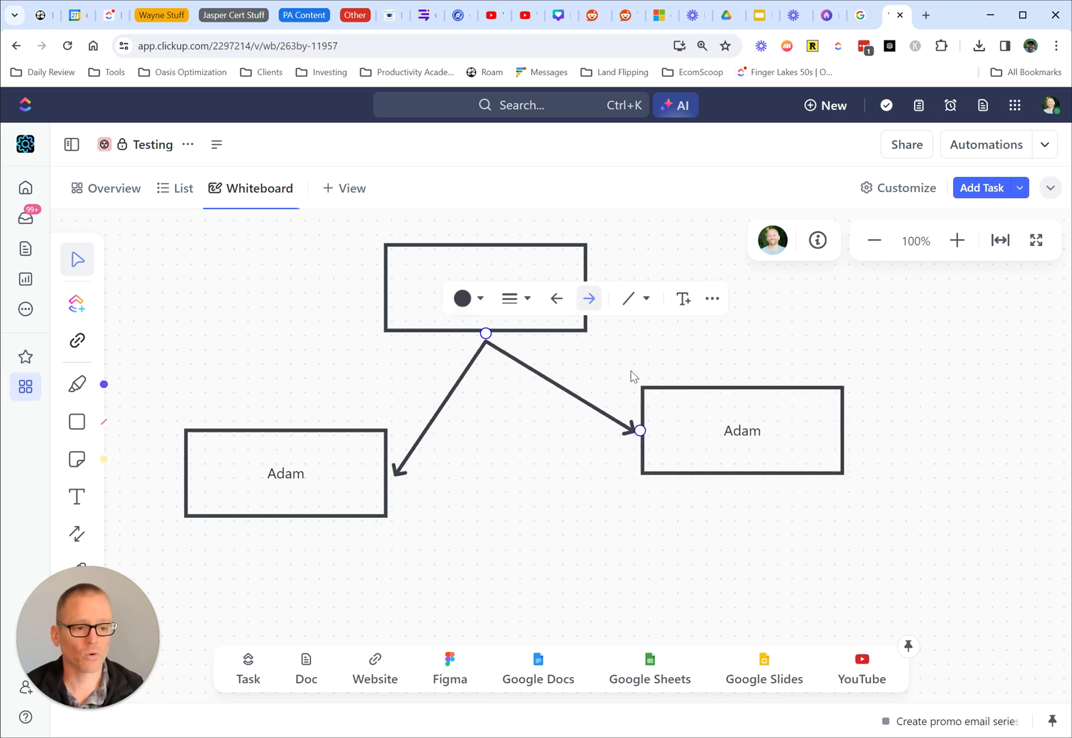
- Duplicate the right name box twice and place the copies side by side in a bottom row
{"action": "left_click_drag", "start_coordinate": [631, 376], "coordinate": [818, 455]}
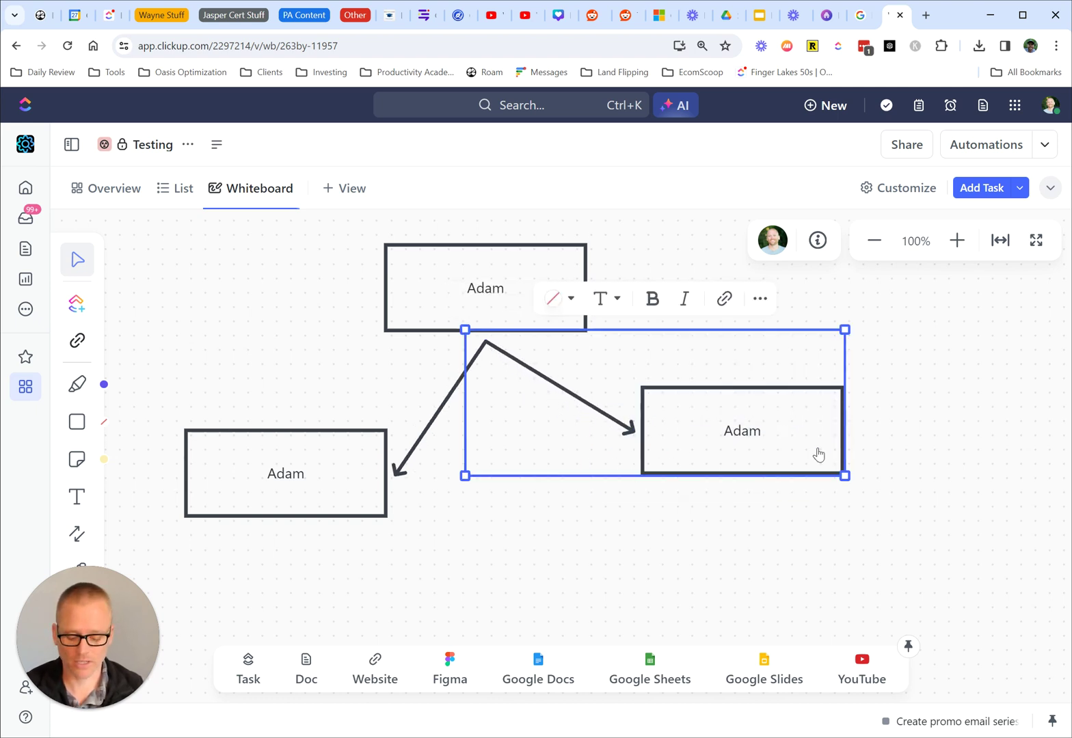
{"action": "key", "text": "ctrl+d"}
{"action": "left_click_drag", "start_coordinate": [583, 469], "coordinate": [623, 559]}
{"action": "key", "text": "ctrl+d"}
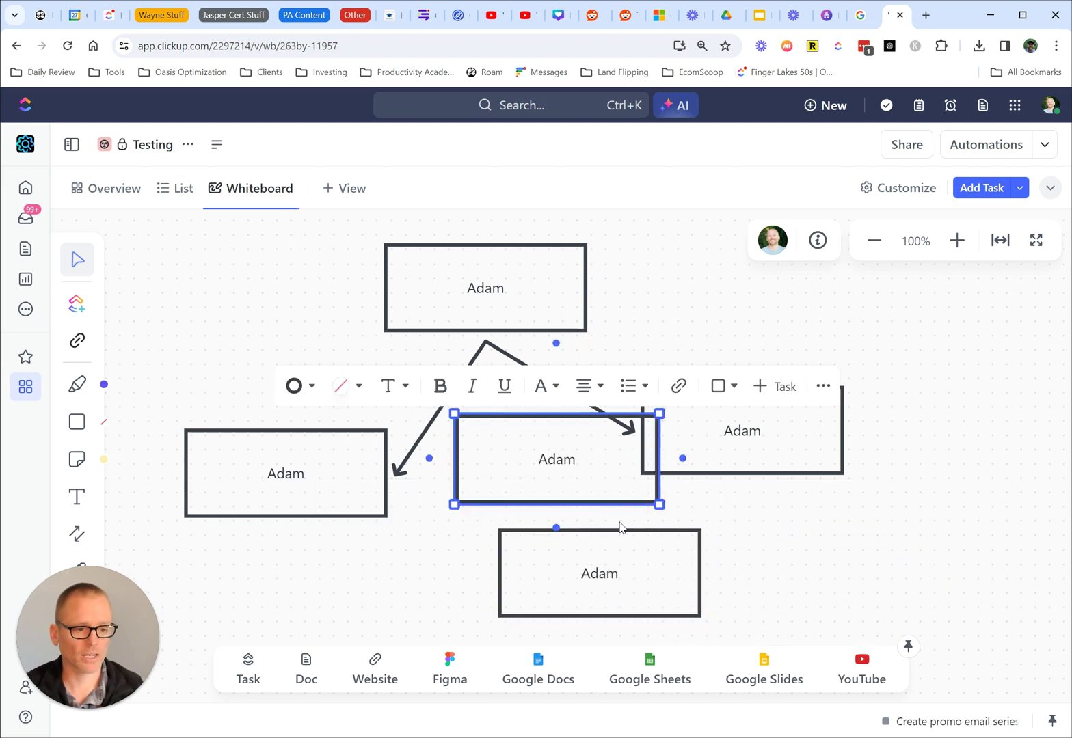
{"action": "left_click_drag", "start_coordinate": [540, 464], "coordinate": [885, 574]}
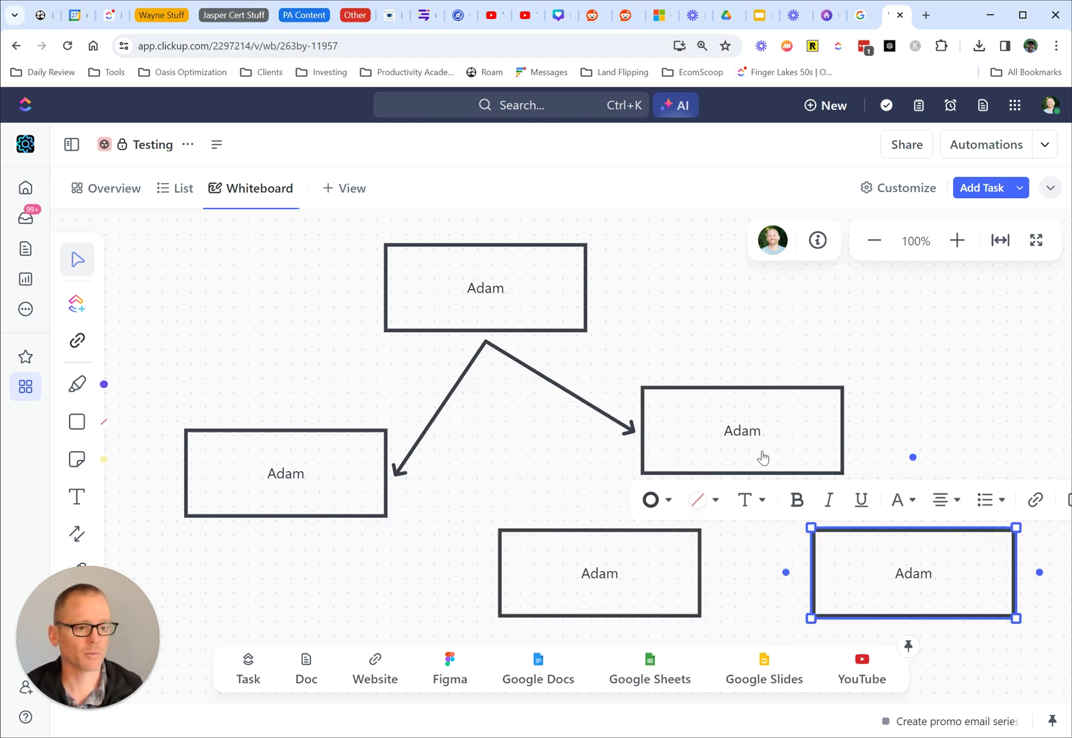
{"action": "left_click", "coordinate": [752, 456]}
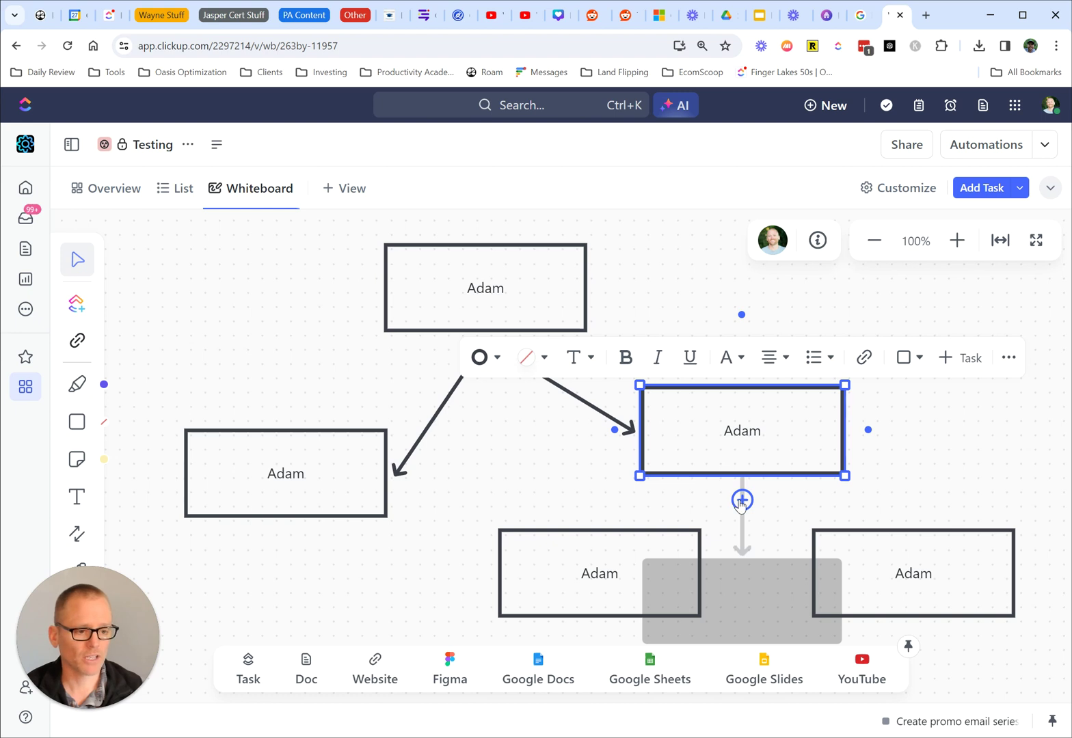
{"action": "left_click_drag", "start_coordinate": [741, 502], "coordinate": [700, 571]}
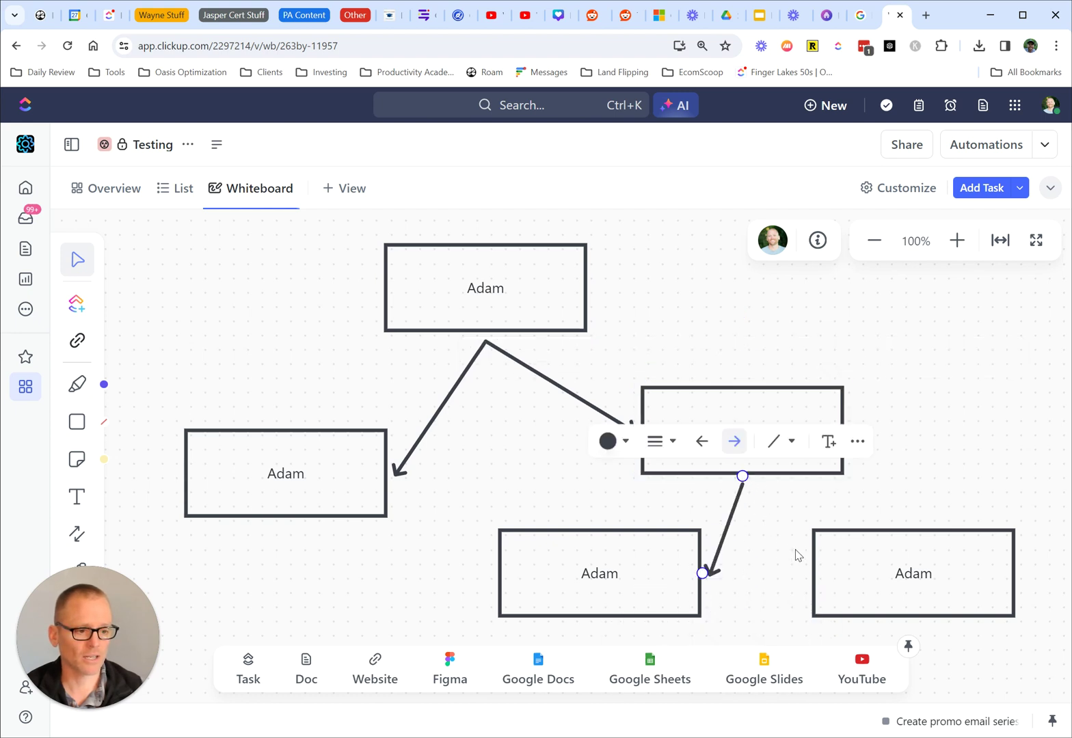
{"action": "mouse_move", "coordinate": [743, 480]}
{"action": "left_mouse_down"}
{"action": "mouse_move", "coordinate": [808, 565]}
{"action": "mouse_move", "coordinate": [754, 477]}
{"action": "left_mouse_up"}
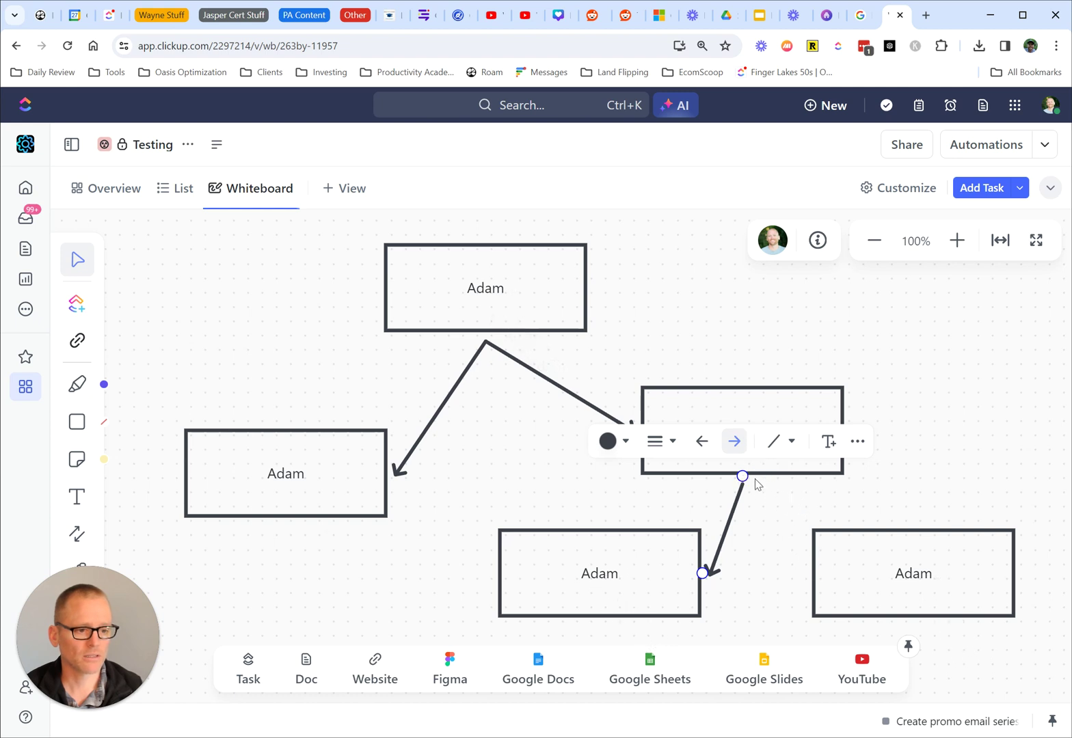
{"action": "left_click", "coordinate": [737, 521]}
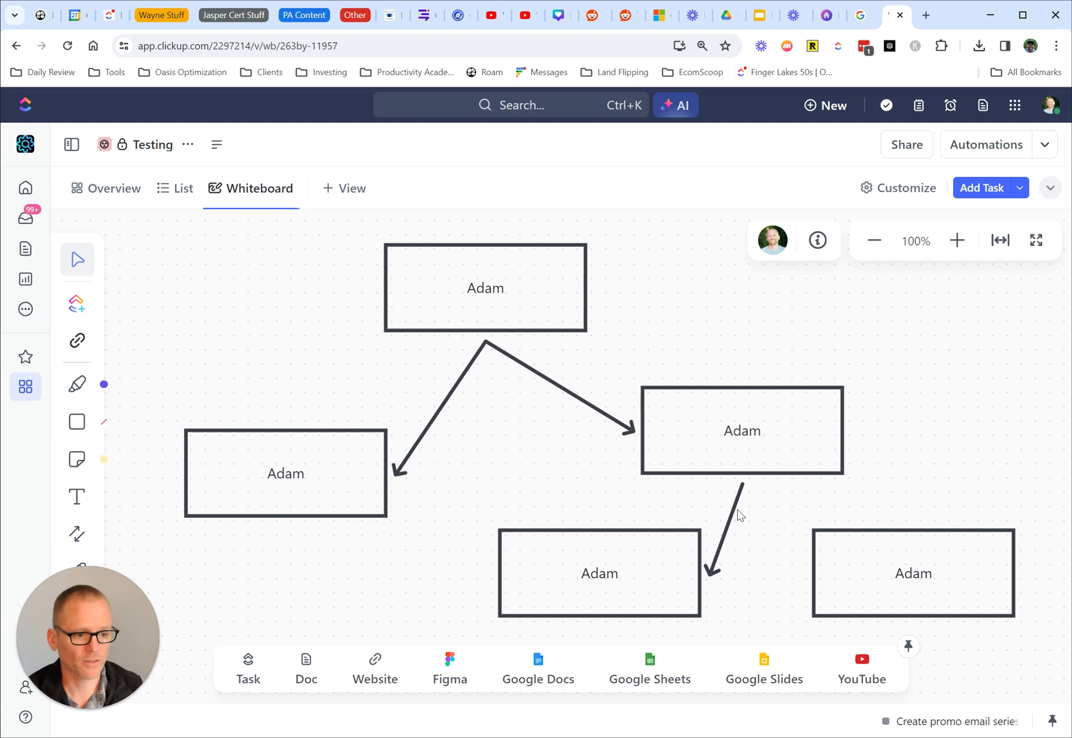
{"action": "left_click", "coordinate": [733, 514]}
{"action": "key", "text": "Delete"}
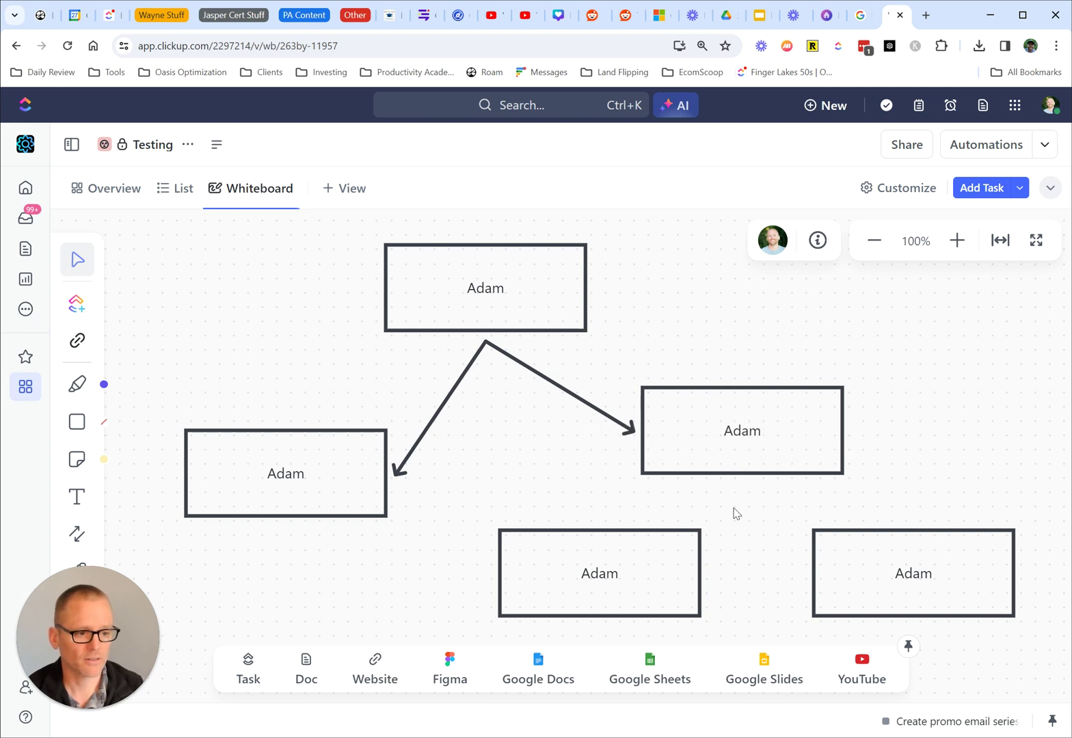
{"action": "left_click", "coordinate": [77, 534]}
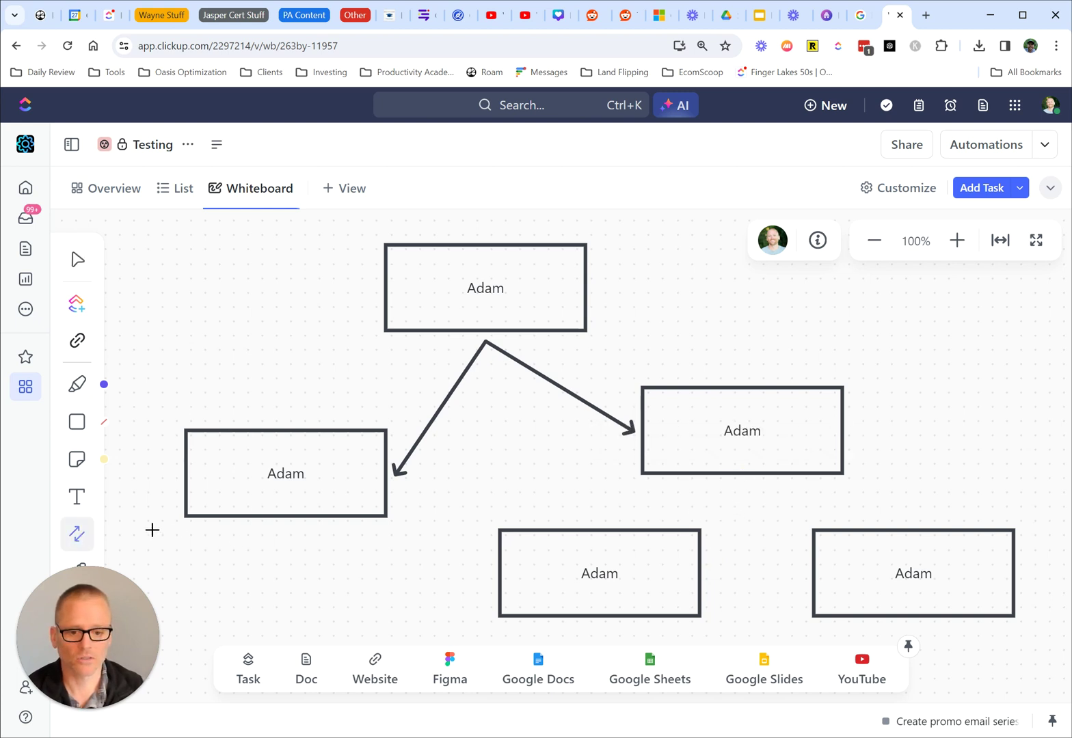
- Draw arrows from the right name box down to the bottom-middle and bottom-right boxes
{"action": "left_click_drag", "start_coordinate": [742, 474], "coordinate": [701, 572]}
{"action": "left_click", "coordinate": [77, 534]}
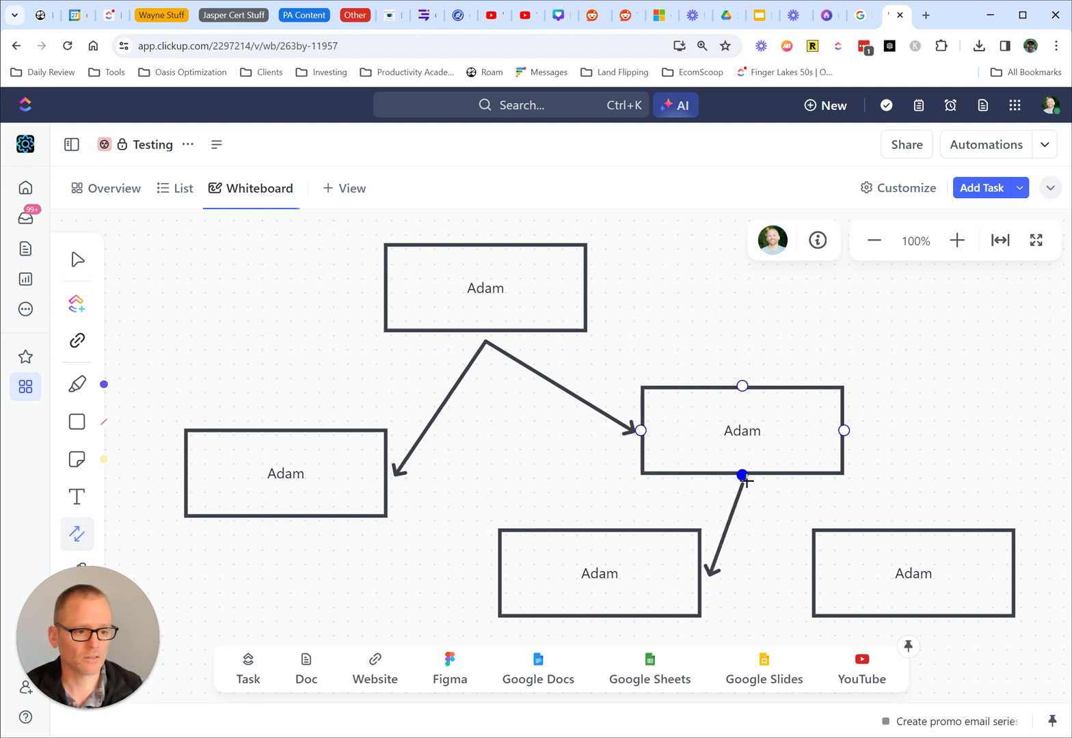
{"action": "left_click_drag", "start_coordinate": [743, 474], "coordinate": [870, 565]}
{"action": "left_click", "coordinate": [881, 523]}
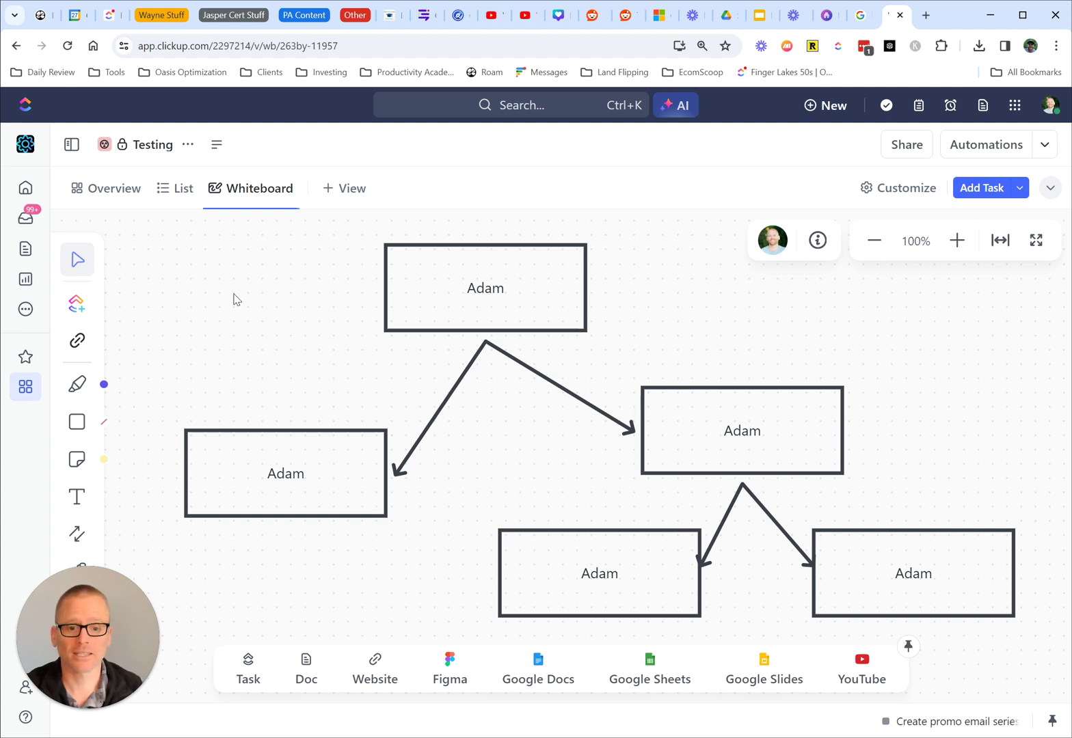
{"action": "left_click", "coordinate": [176, 190]}
- Open the Org Chart Test task and insert a bulleted list into its description with /bul
{"action": "left_click", "coordinate": [245, 521]}
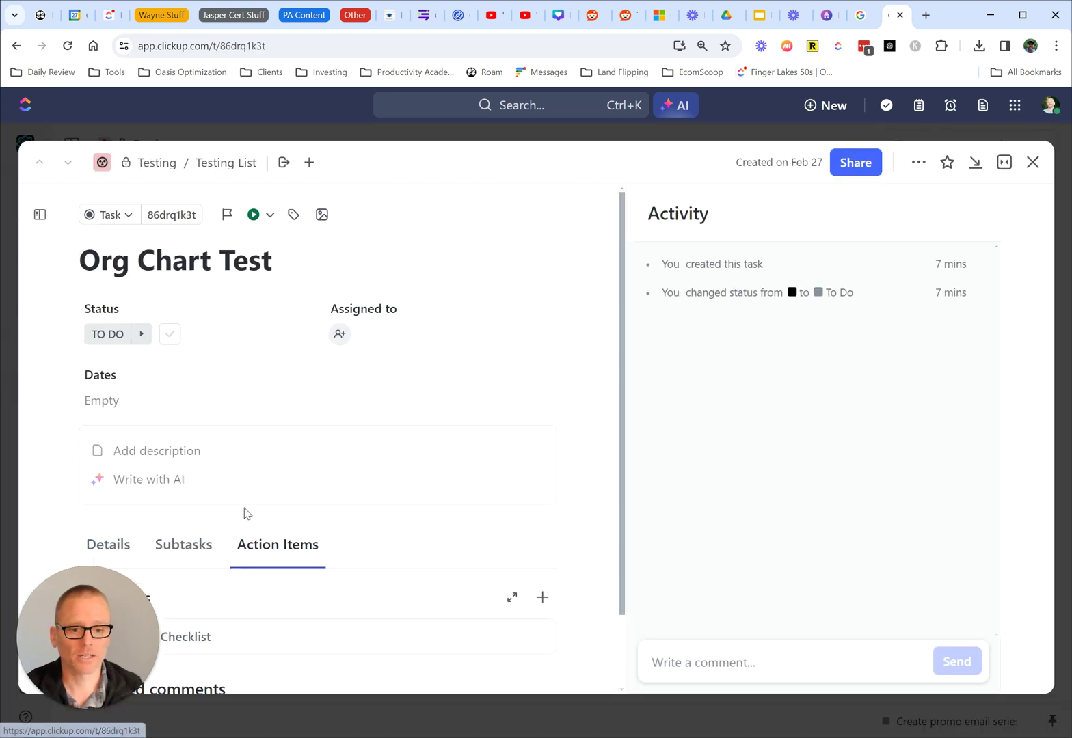
{"action": "left_click", "coordinate": [219, 456]}
{"action": "type", "text": "/"}
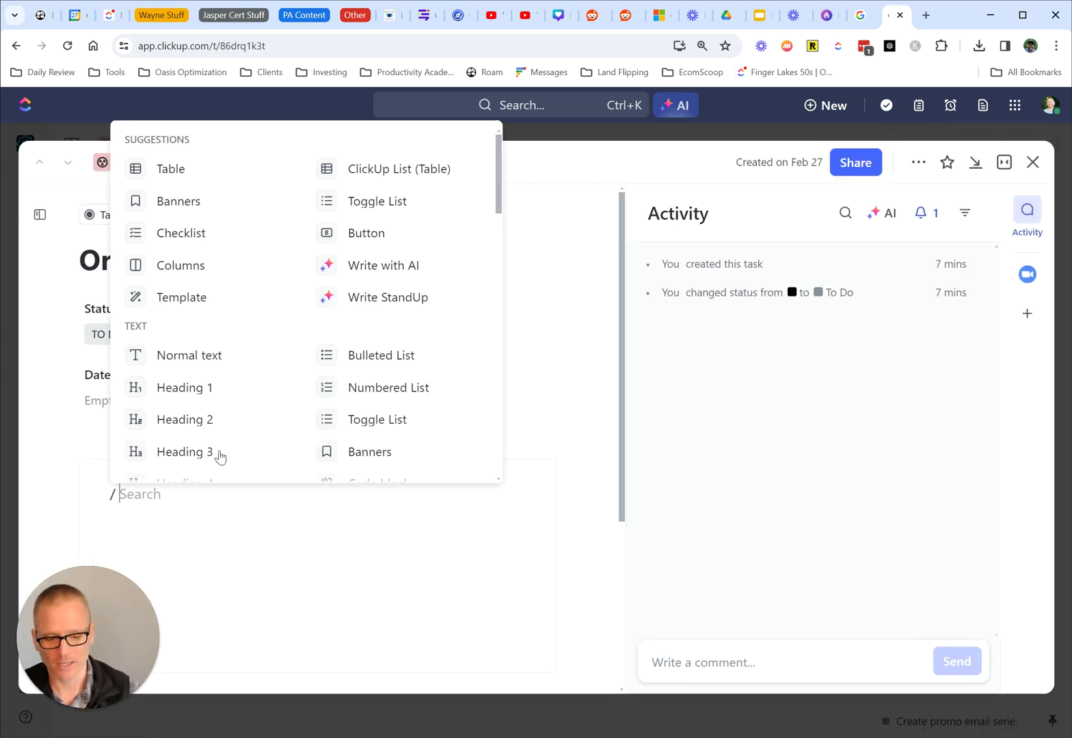
{"action": "type", "text": "bii"}
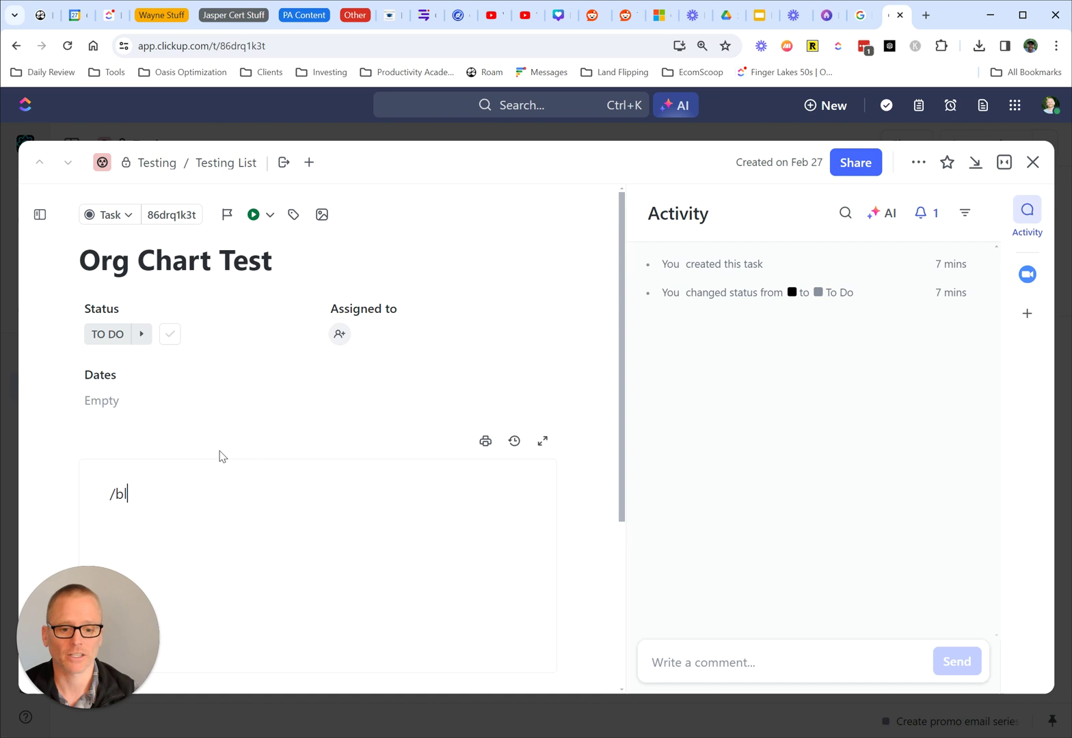
{"action": "key", "text": "BackSpace"}
{"action": "type", "text": "ul"}
{"action": "key", "text": "BackSpace"}
{"action": "key", "text": "BackSpace"}
{"action": "key", "text": "BackSpace"}
{"action": "key", "text": "BackSpace"}
{"action": "type", "text": "/bul"}
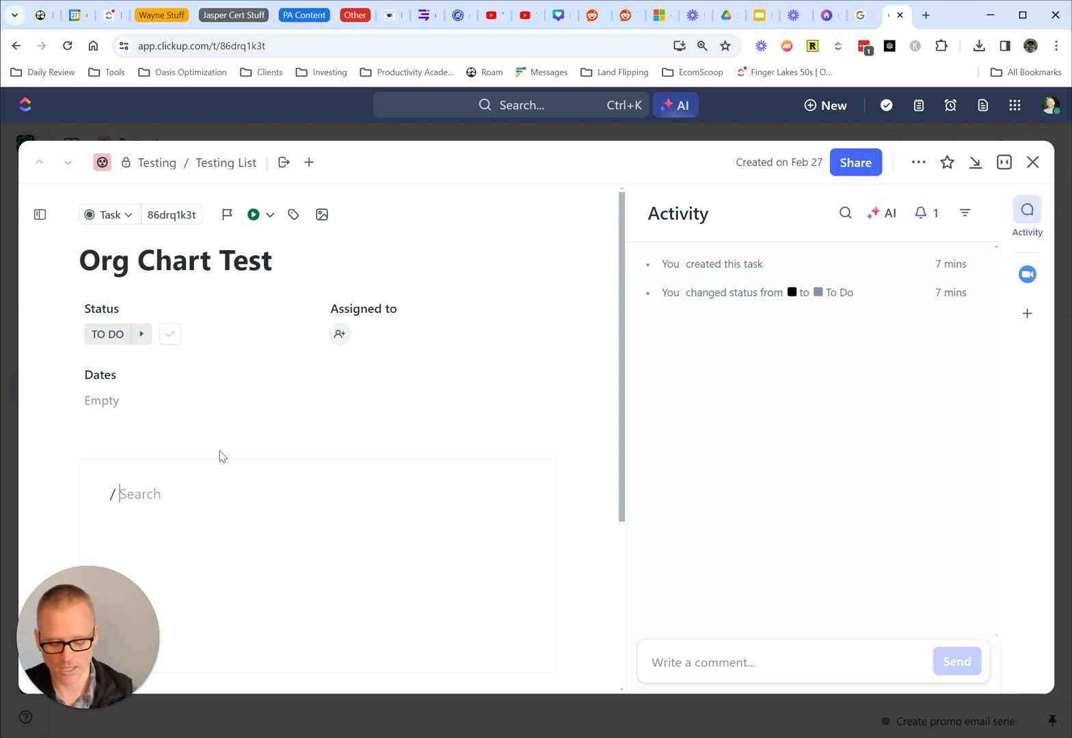
{"action": "key", "text": "Return"}
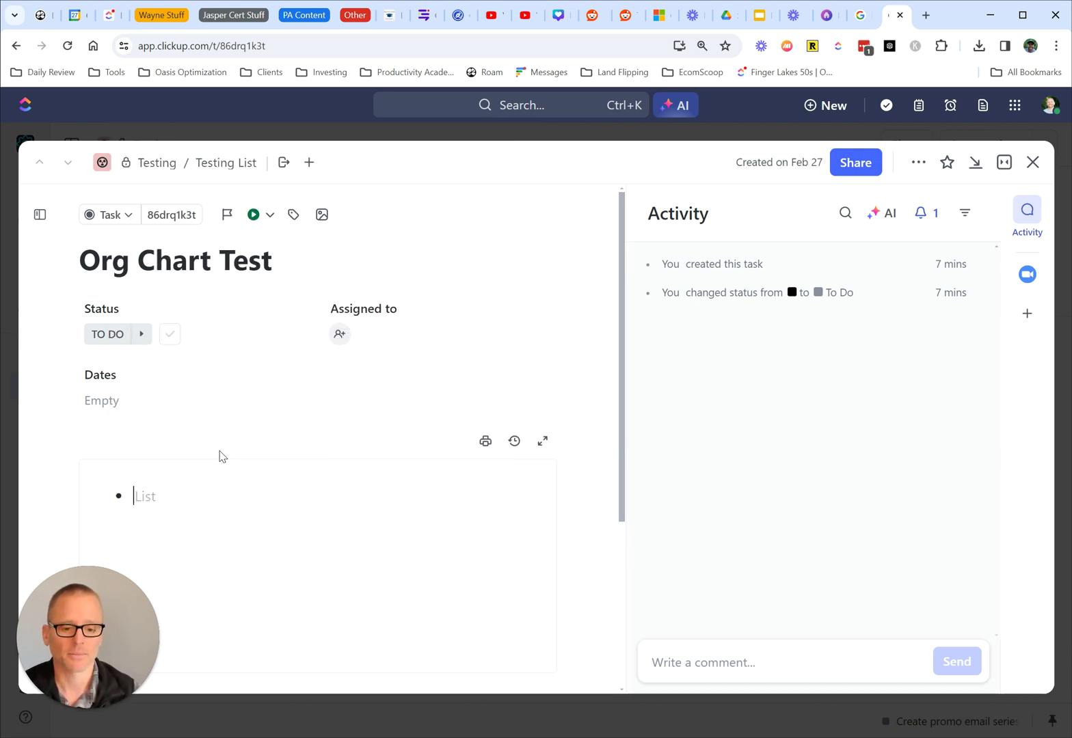
- Fill the list with CEO and indented CFO and CTO bullets, then close the task
{"action": "type", "text": "CEO"}
{"action": "key", "text": "Return"}
{"action": "key", "text": "Tab"}
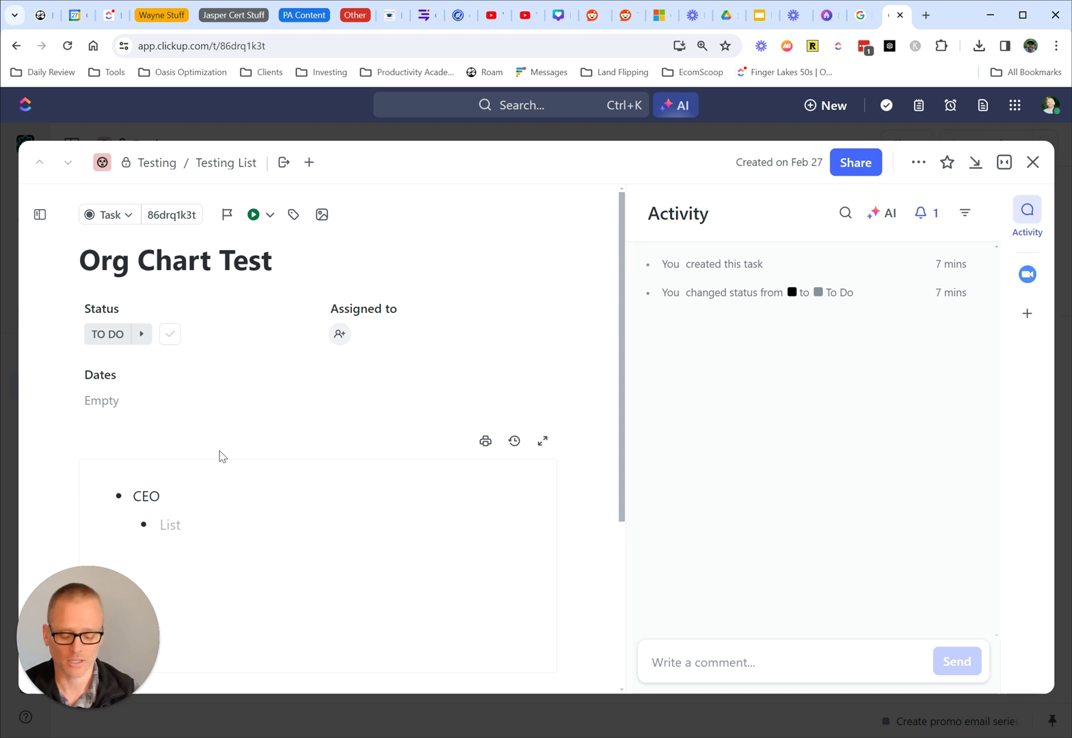
{"action": "type", "text": "CFO"}
{"action": "key", "text": "Return"}
{"action": "type", "text": "FTC"}
{"action": "key", "text": "BackSpace"}
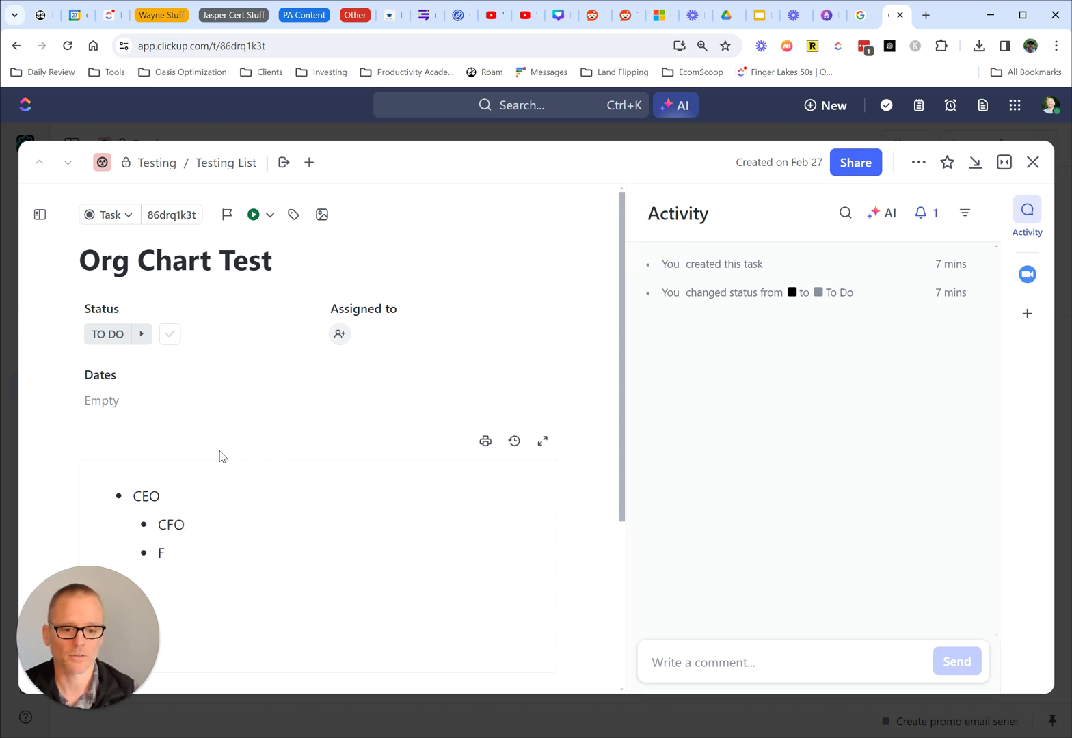
{"action": "type", "text": "TO"}
{"action": "key", "text": "Return"}
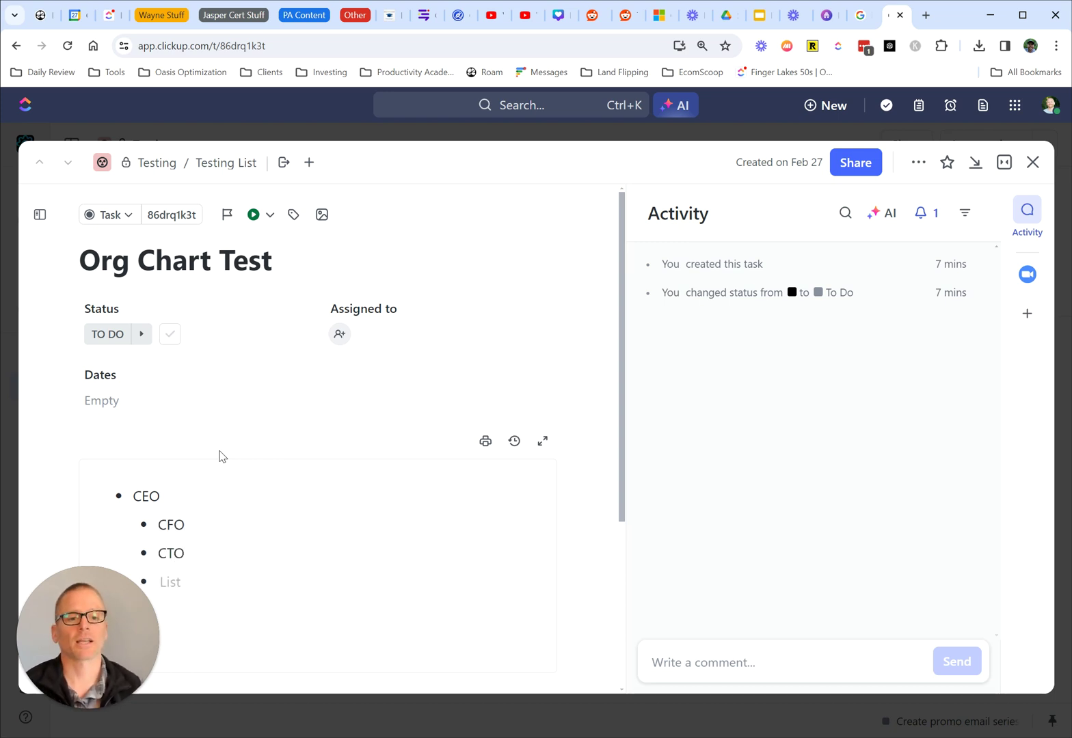
{"action": "left_click", "coordinate": [1032, 162]}
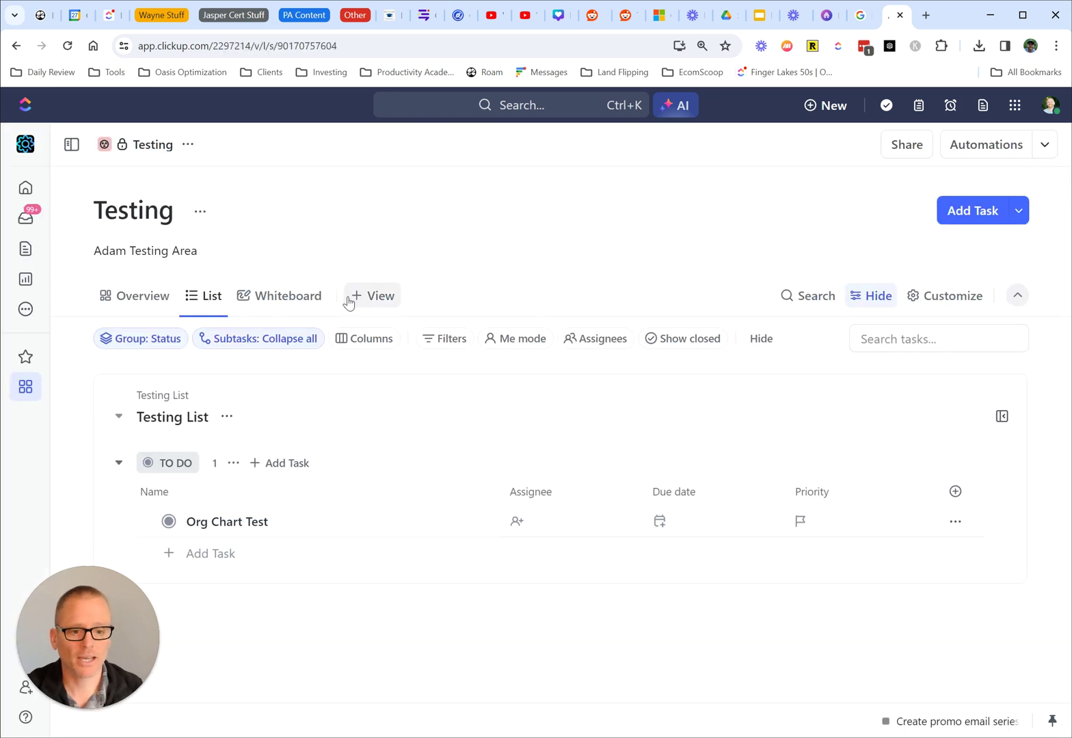
- Return to the whiteboard and add a Google Sheets embed, moved up and left
{"action": "left_click", "coordinate": [290, 301]}
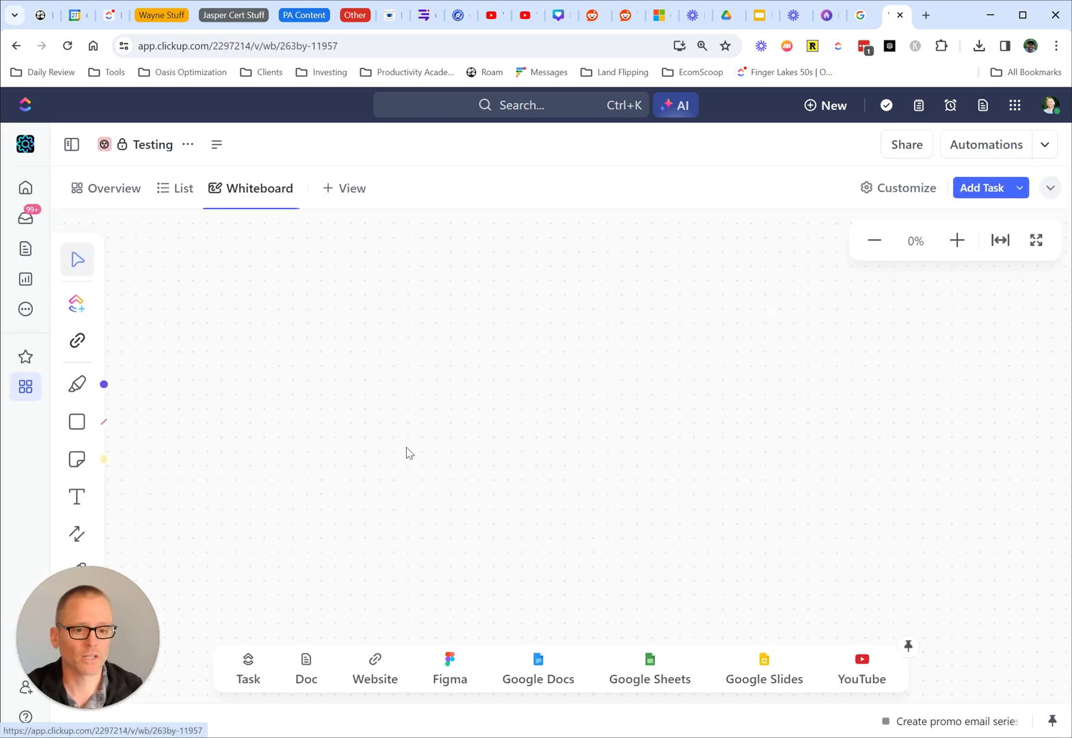
{"action": "left_click", "coordinate": [655, 673]}
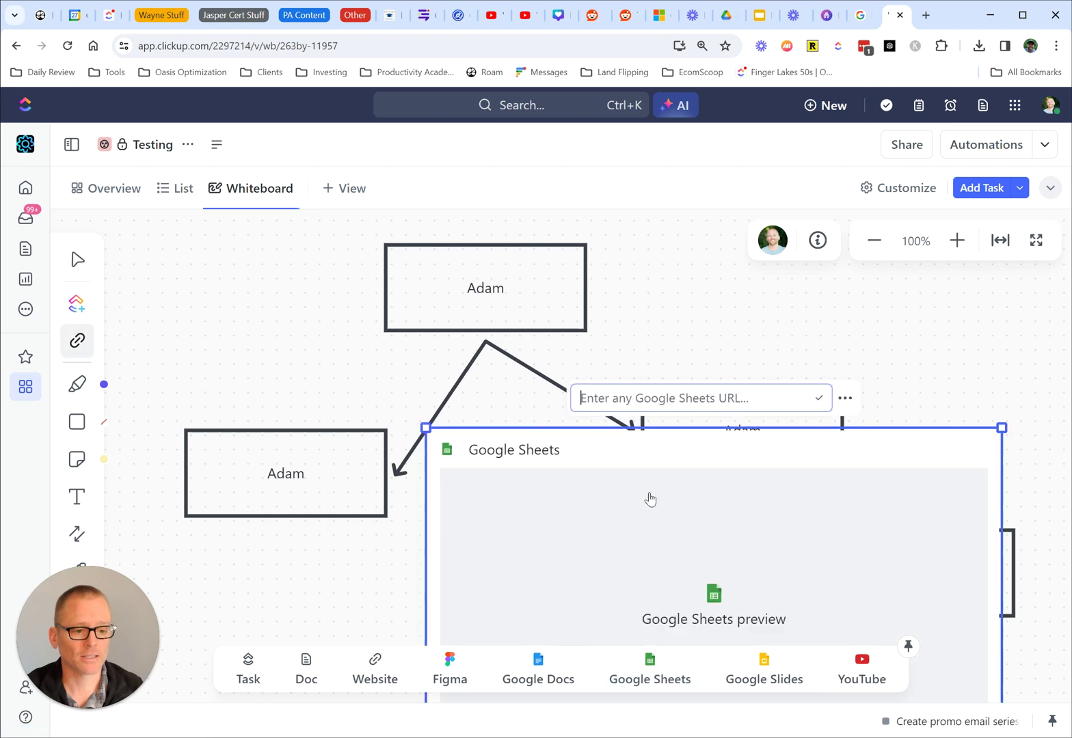
{"action": "left_click_drag", "start_coordinate": [624, 458], "coordinate": [500, 351]}
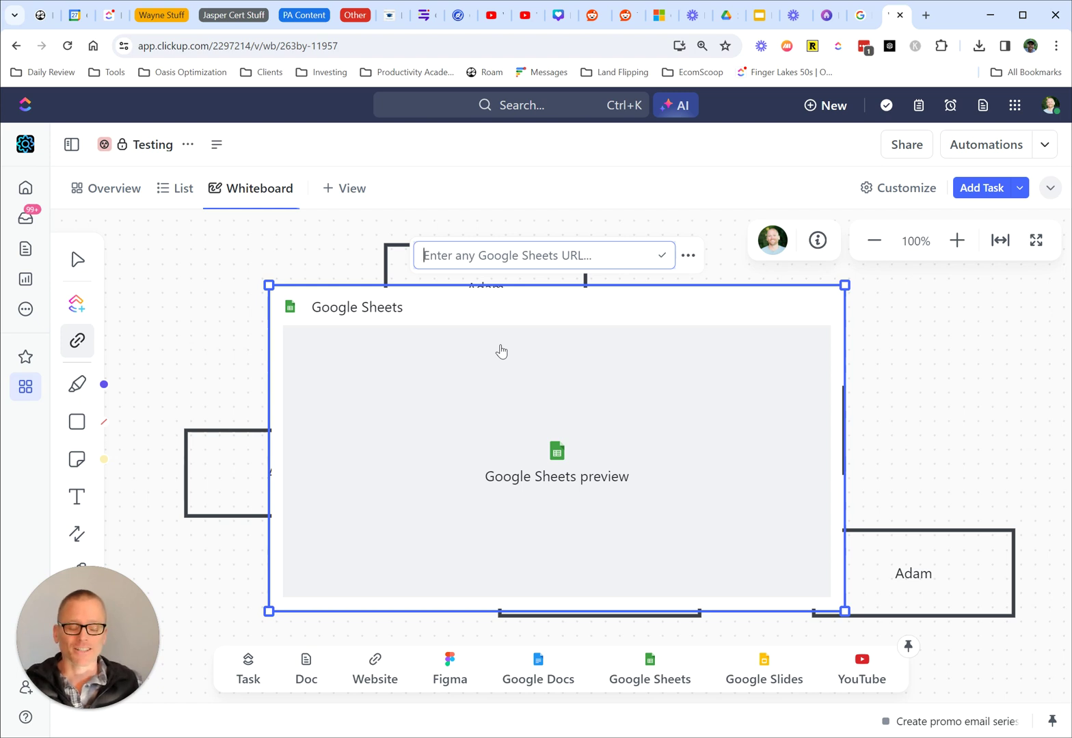
- Move the Google Sheets embed off the name boxes, then delete it
{"action": "left_click", "coordinate": [570, 323]}
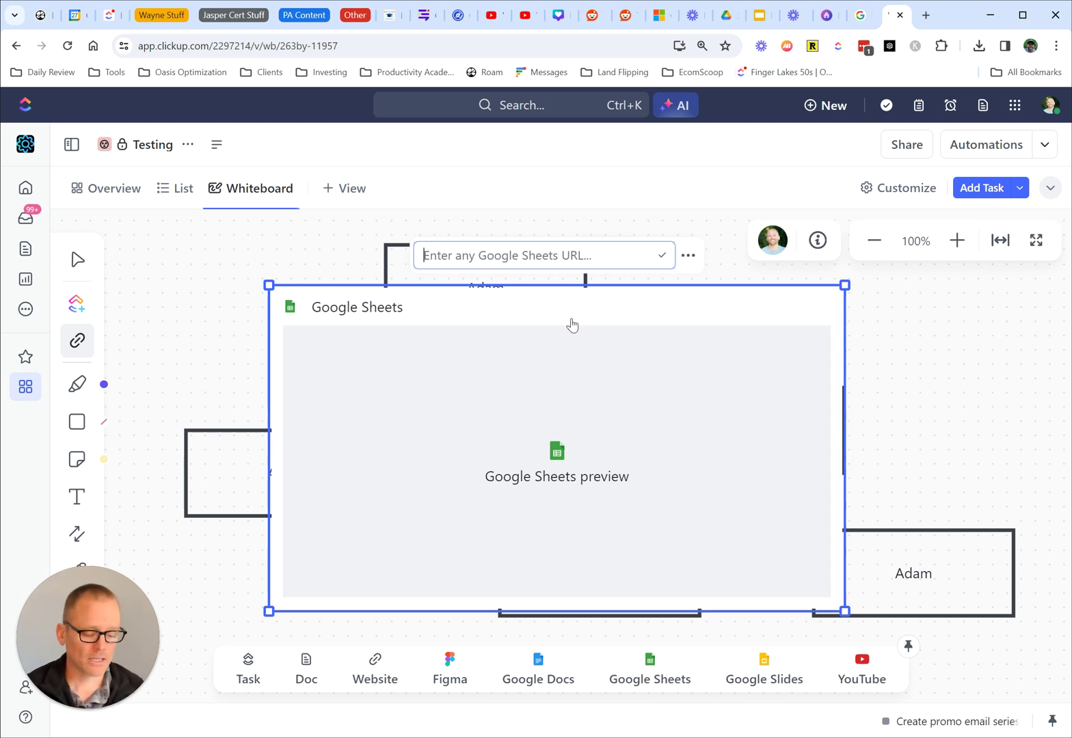
{"action": "mouse_move", "coordinate": [617, 304]}
{"action": "left_mouse_down"}
{"action": "mouse_move", "coordinate": [772, 351]}
{"action": "mouse_move", "coordinate": [627, 306]}
{"action": "left_mouse_up"}
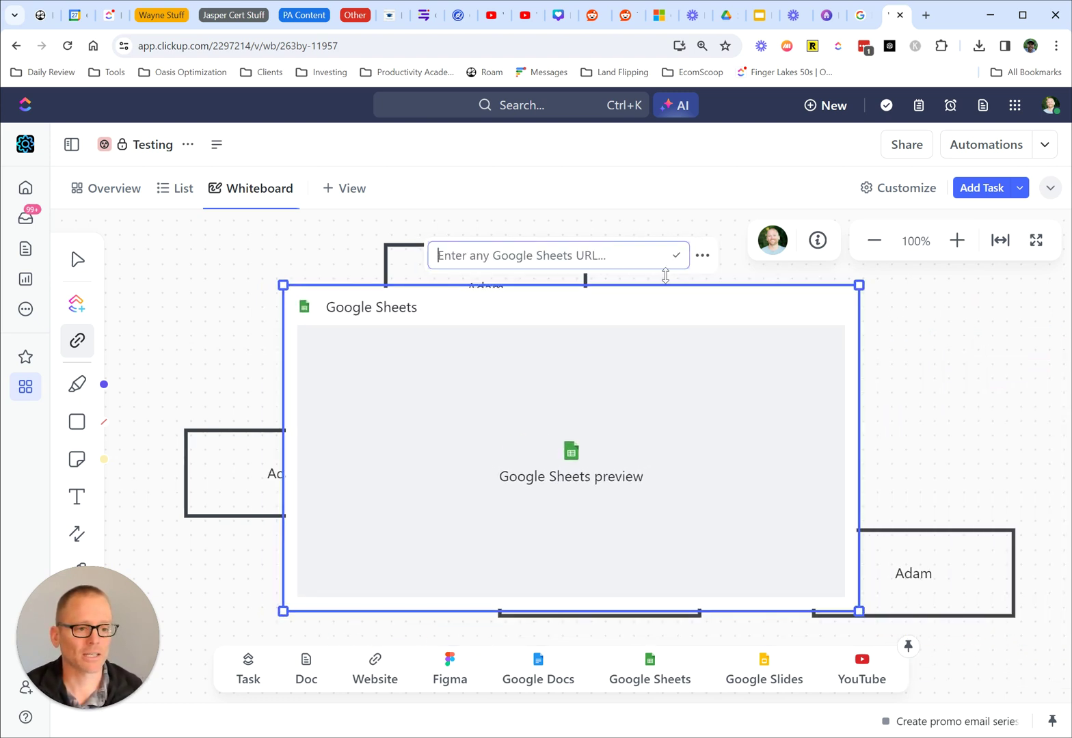
{"action": "left_click", "coordinate": [702, 255]}
{"action": "left_click", "coordinate": [740, 556]}
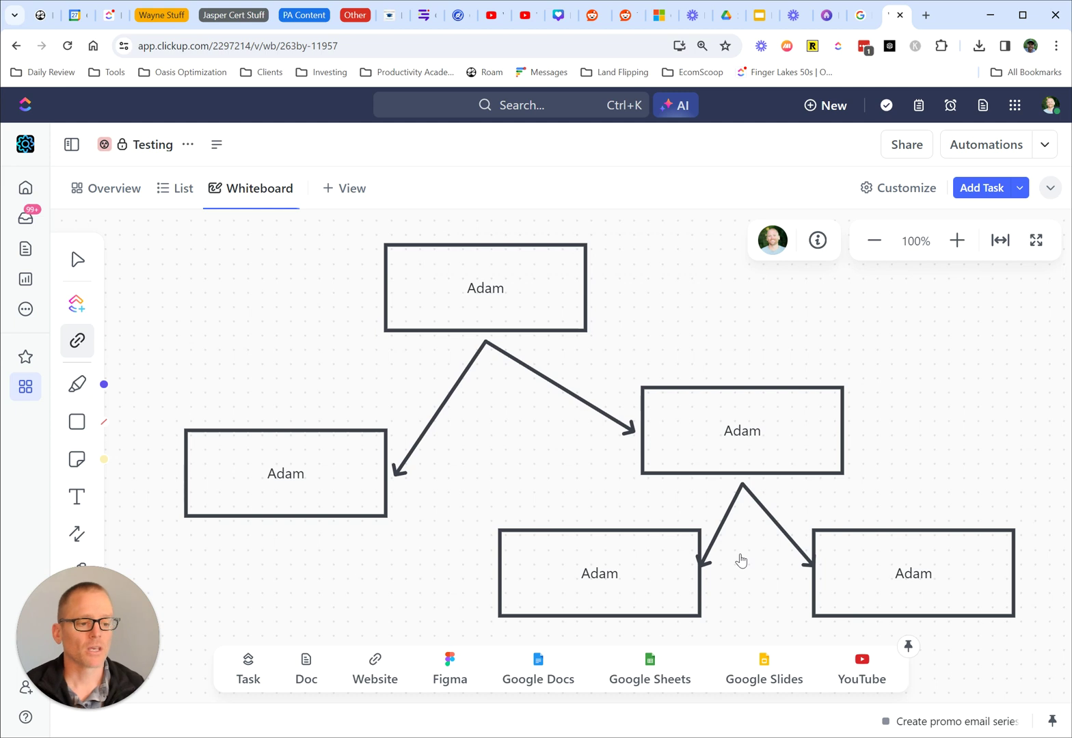